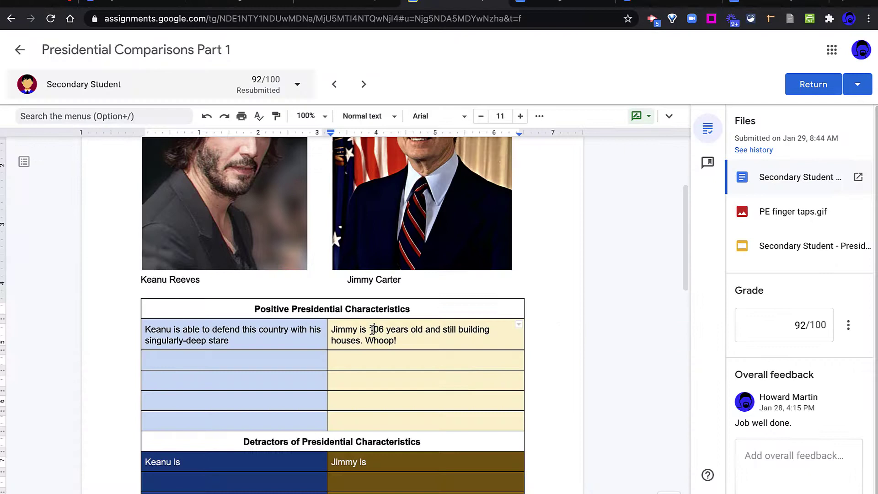
Step: Comment 'Please fact check this number.' on the phrase '106 years' in the student's work
left_click_drag(369, 330, 408, 329)
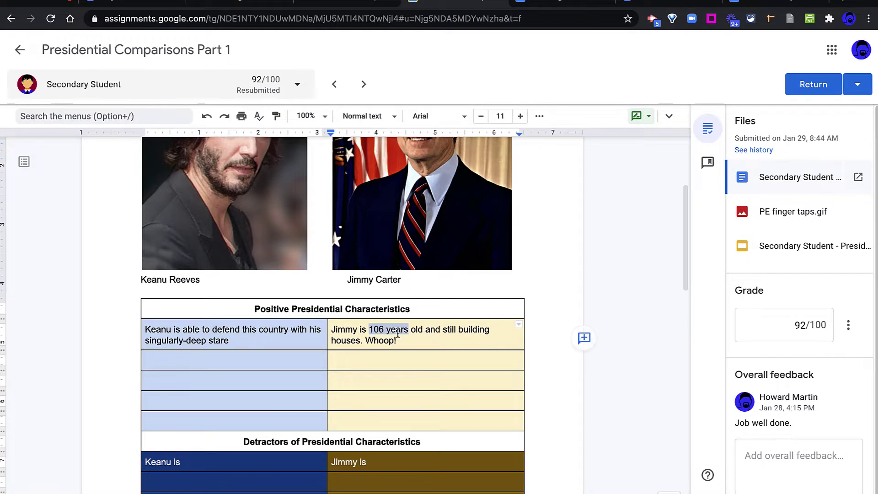
left_click(584, 338)
type("Please fact check this number.")
left_click(585, 407)
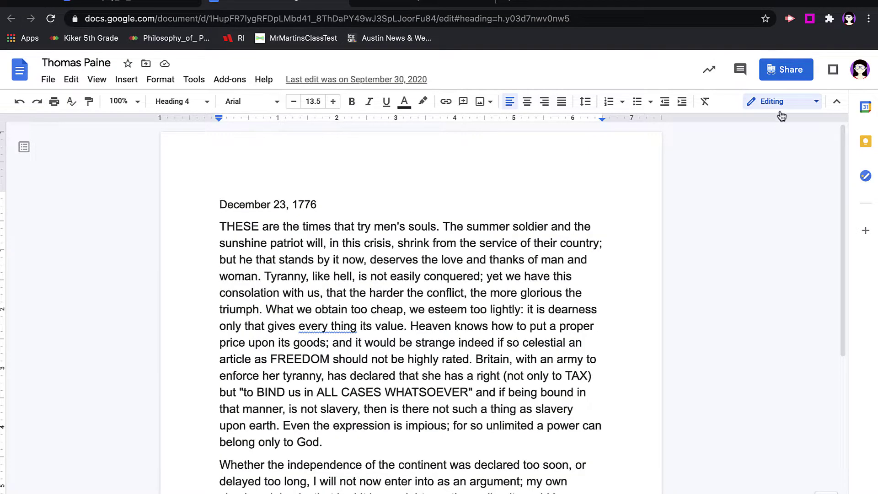
Step: Bring up the Share options for the Thomas Paine Google Doc
left_click(790, 78)
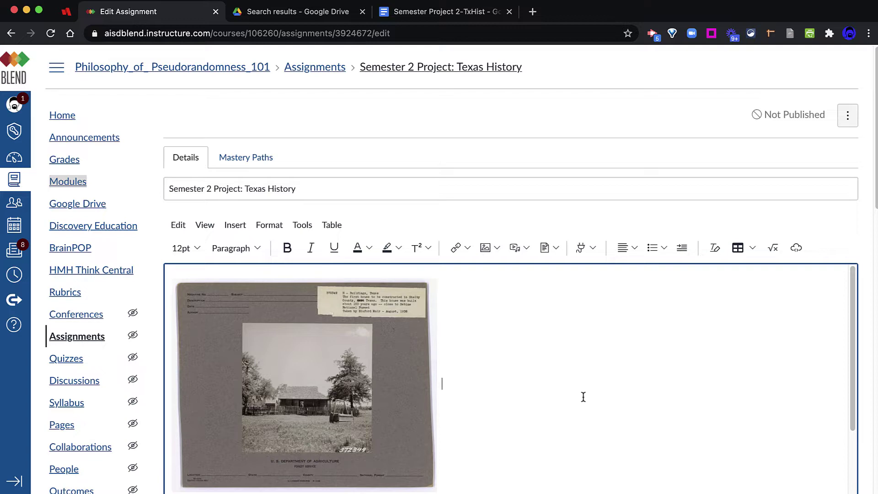
scroll(862, 157, "down", 3)
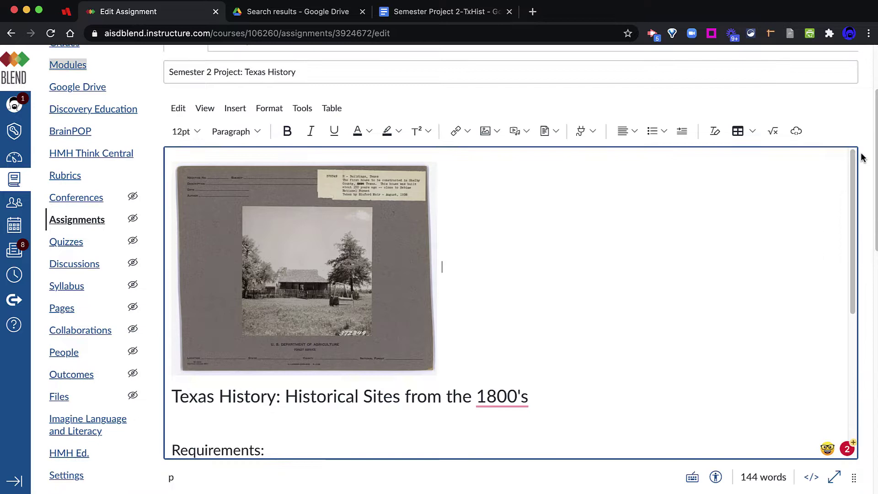
scroll(862, 157, "up", 1)
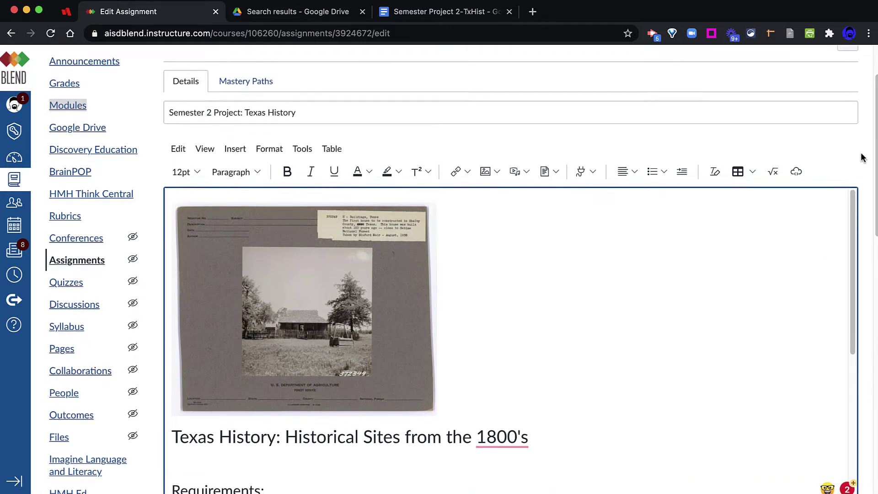
scroll(862, 157, "down", 3)
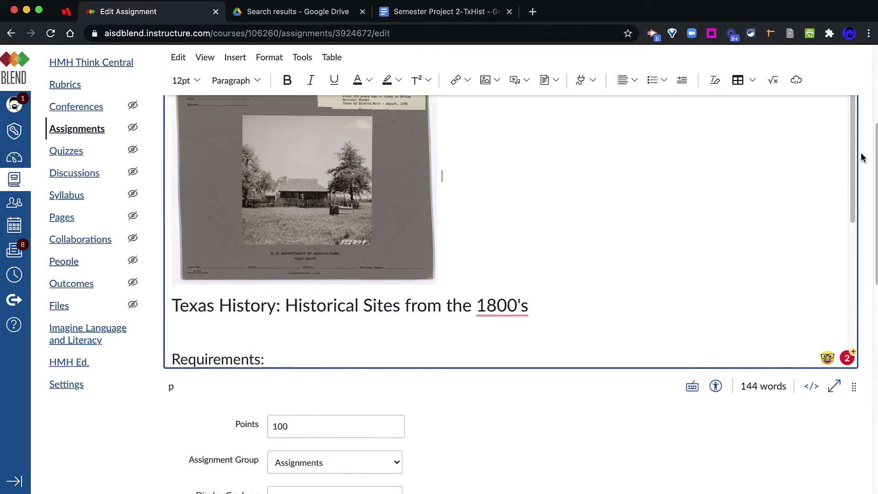
scroll(558, 235, "down", 4)
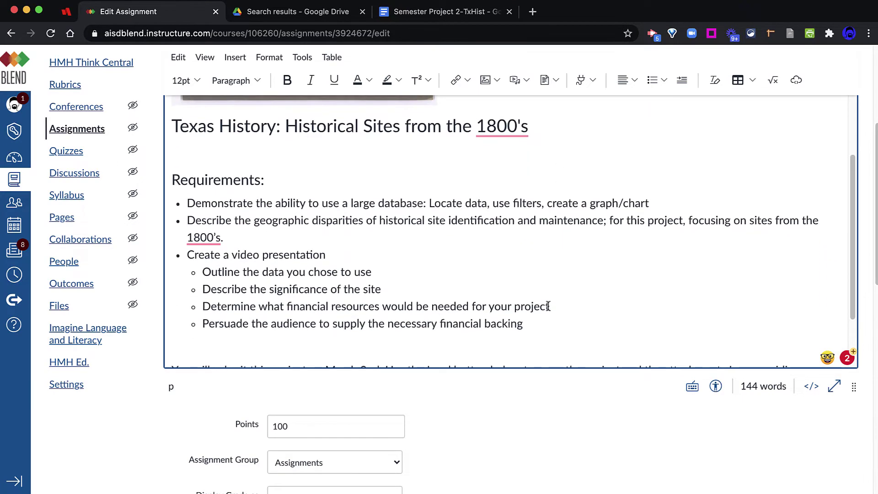
scroll(546, 379, "down", 2)
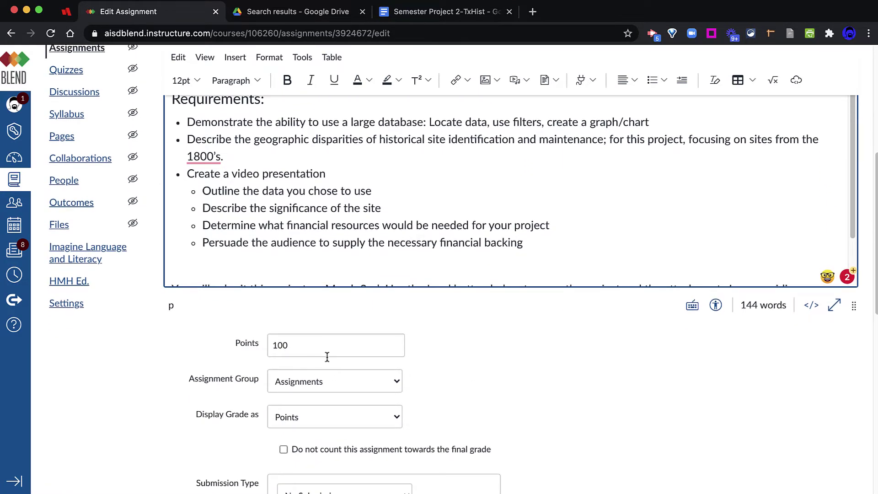
scroll(680, 387, "down", 2)
scroll(680, 387, "down", 4)
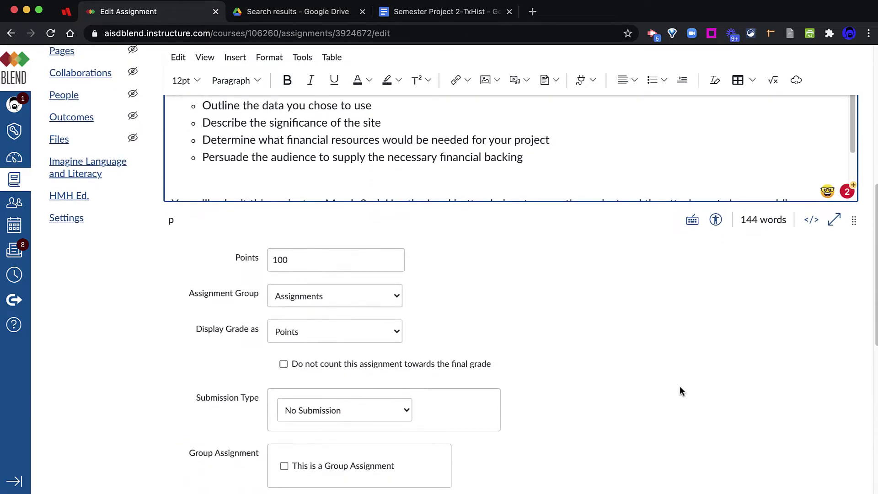
scroll(680, 387, "down", 1)
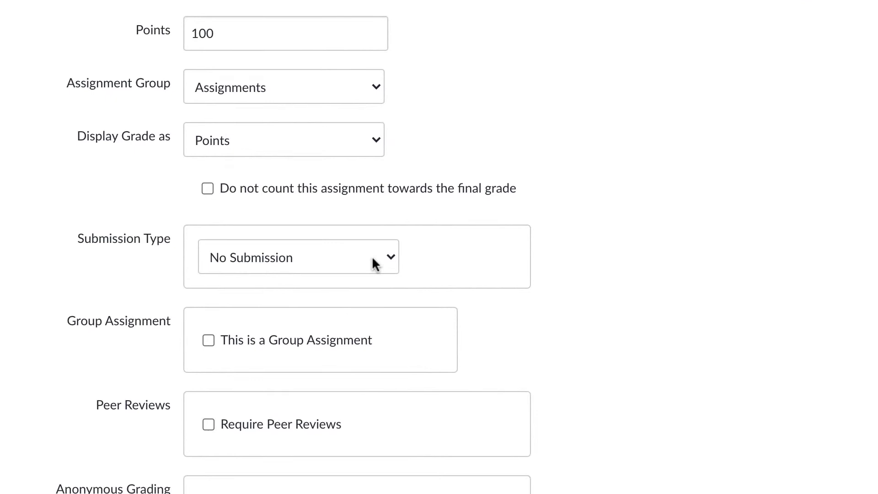
Step: Set Submission Type to External Tool and pick Google Course Kit Assignment from the tool list
left_click(369, 256)
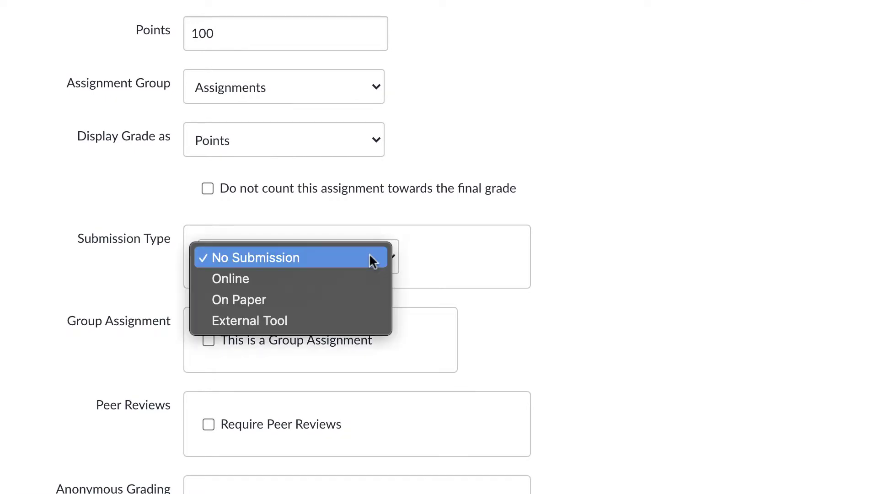
left_click(306, 322)
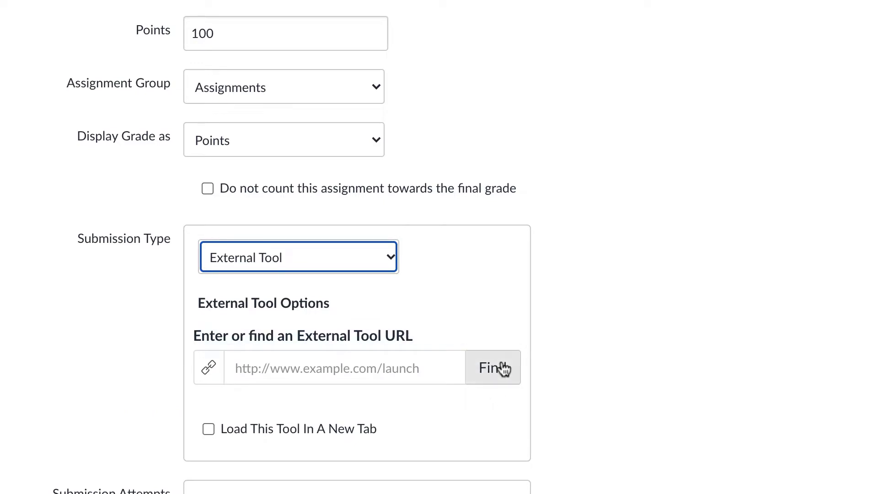
left_click(505, 368)
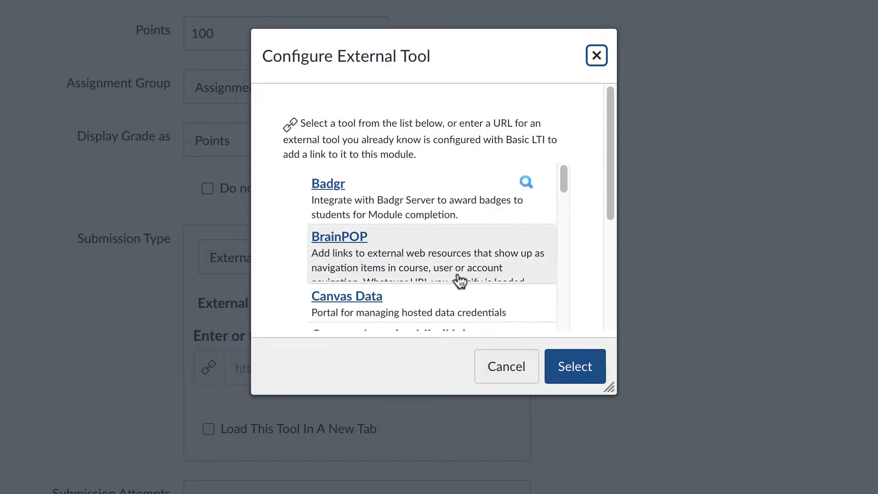
scroll(443, 243, "down", 5)
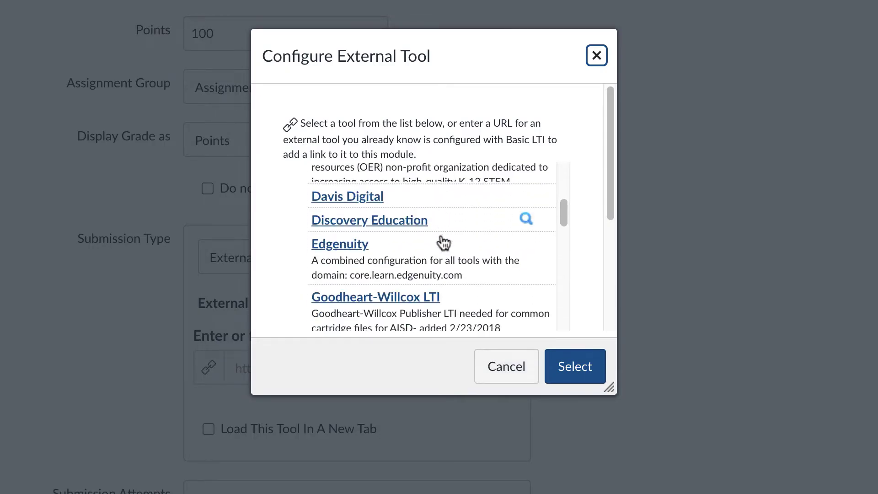
scroll(443, 243, "down", 4)
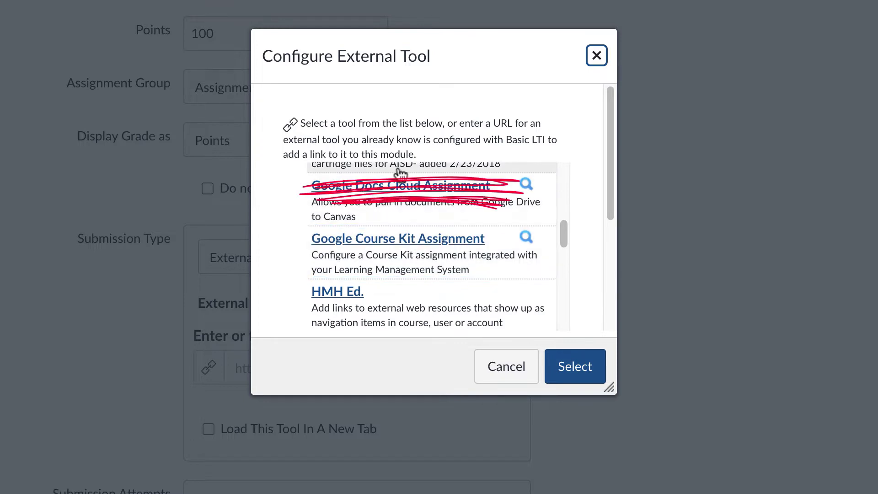
left_click(453, 241)
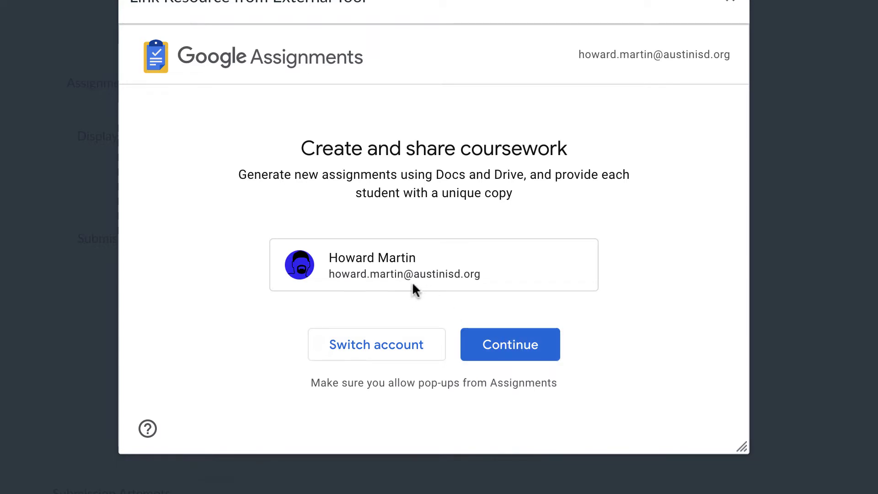
Step: Continue into Google Assignments with the signed-in account
left_click(511, 350)
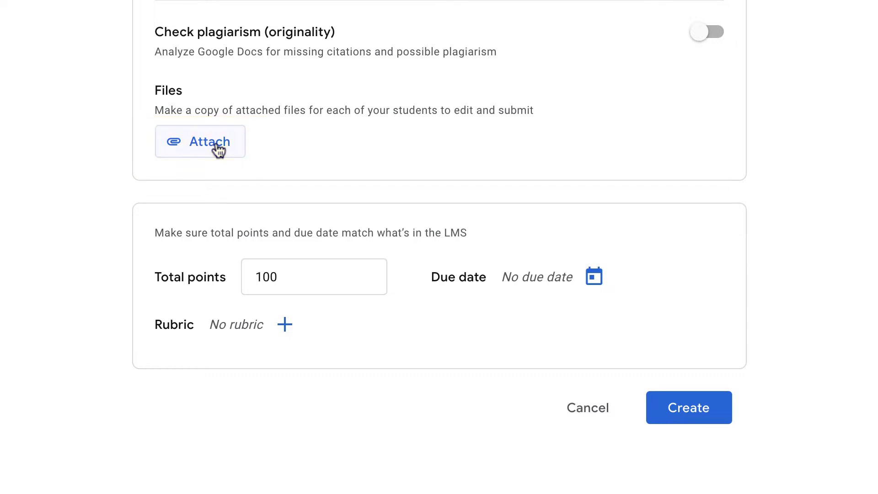
Step: Attach the Semester Project 2-TxHist Google Doc from Drive's Recent files
left_click(216, 149)
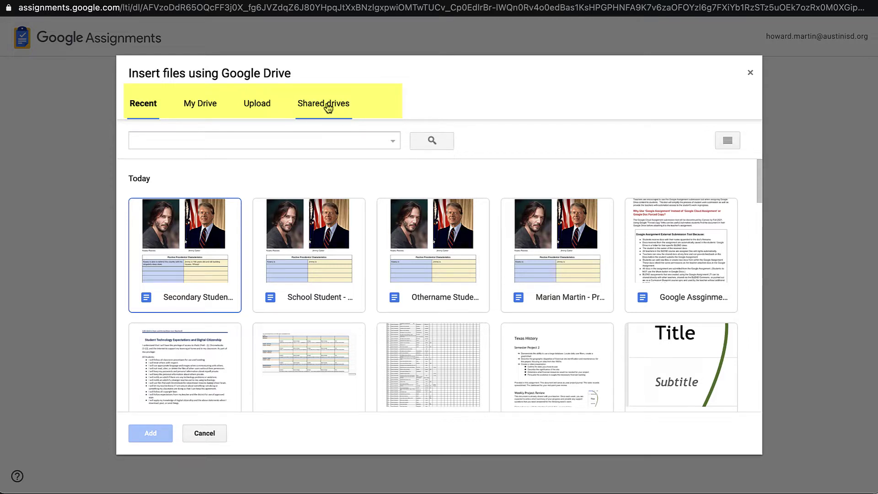
scroll(548, 347, "down", 1)
left_click(548, 347)
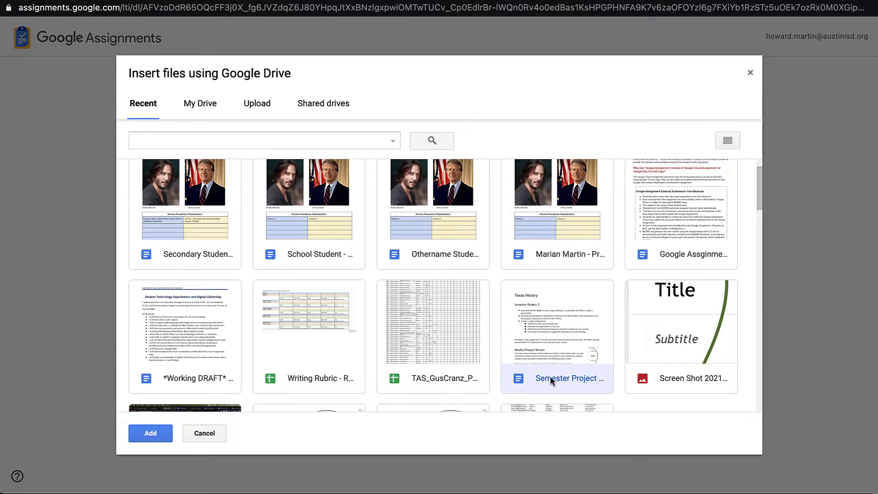
left_click(150, 434)
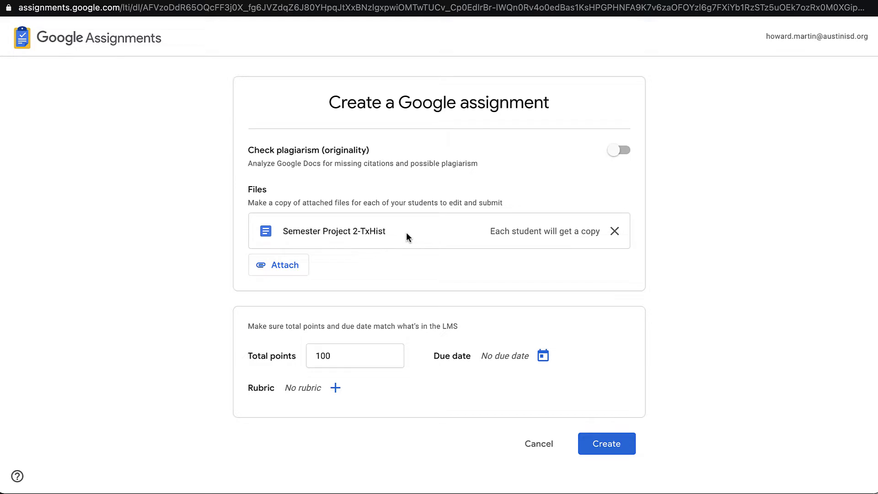
left_click(290, 269)
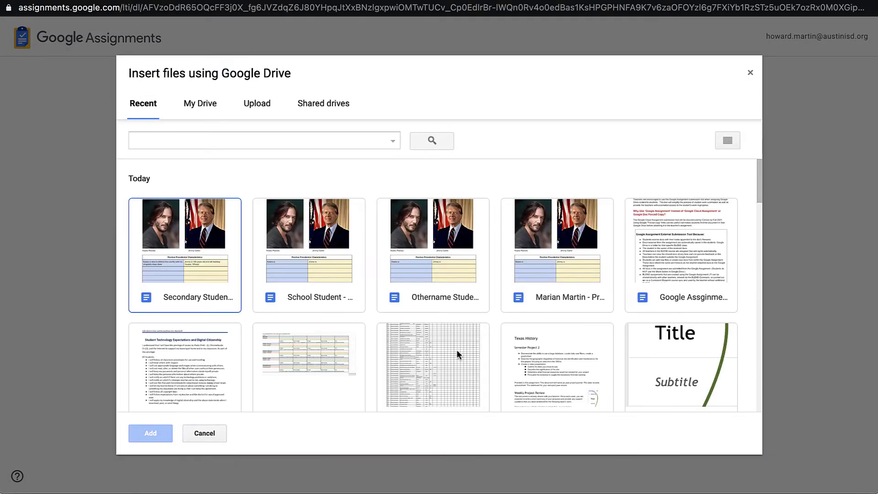
left_click(459, 363)
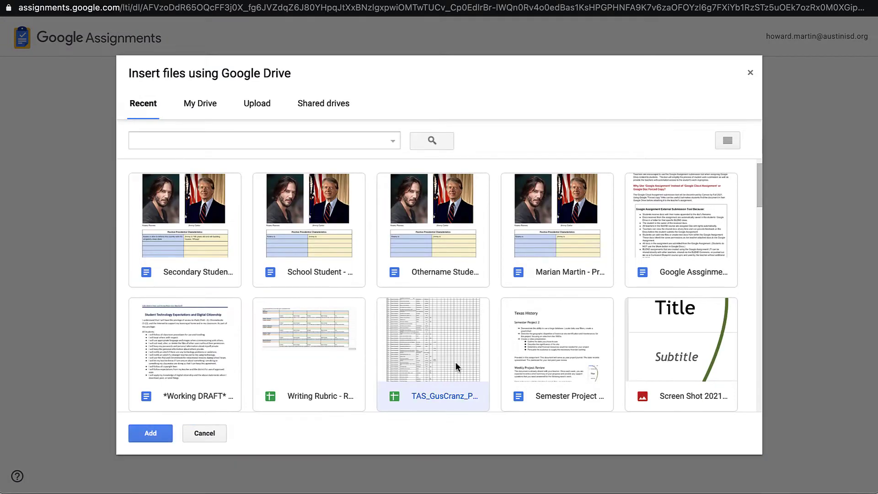
left_click(152, 433)
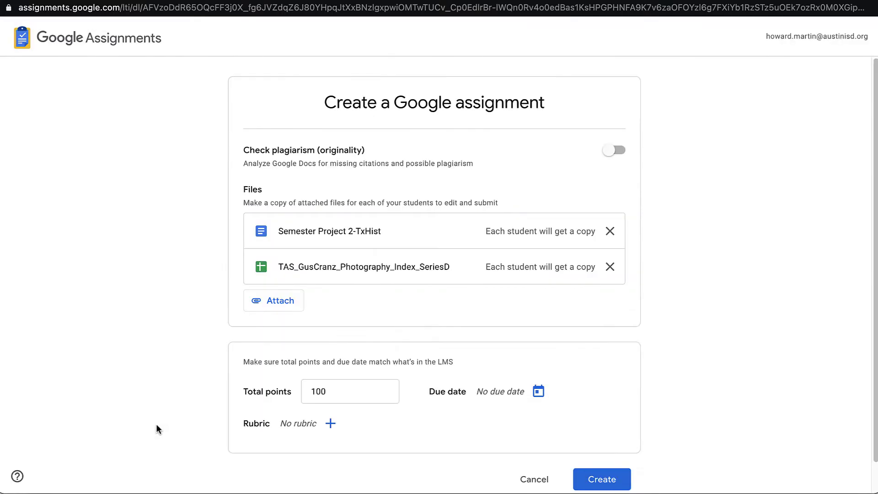
left_click(279, 300)
left_click(448, 301)
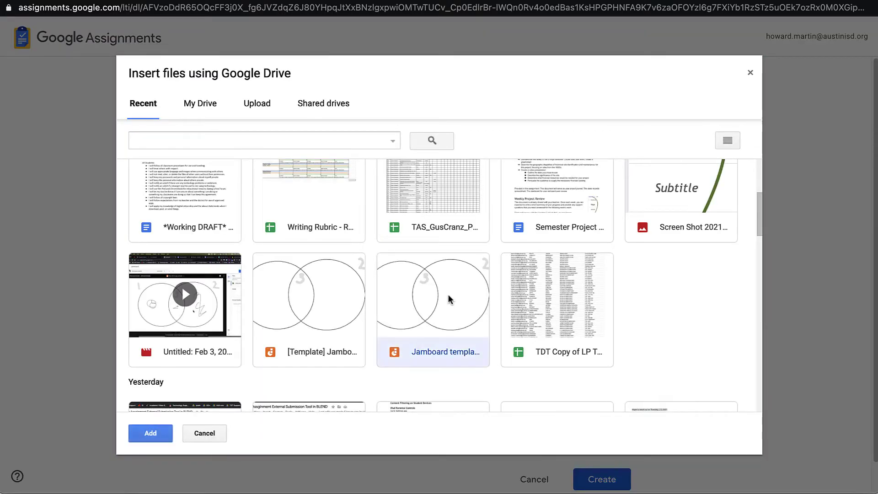
left_click(153, 435)
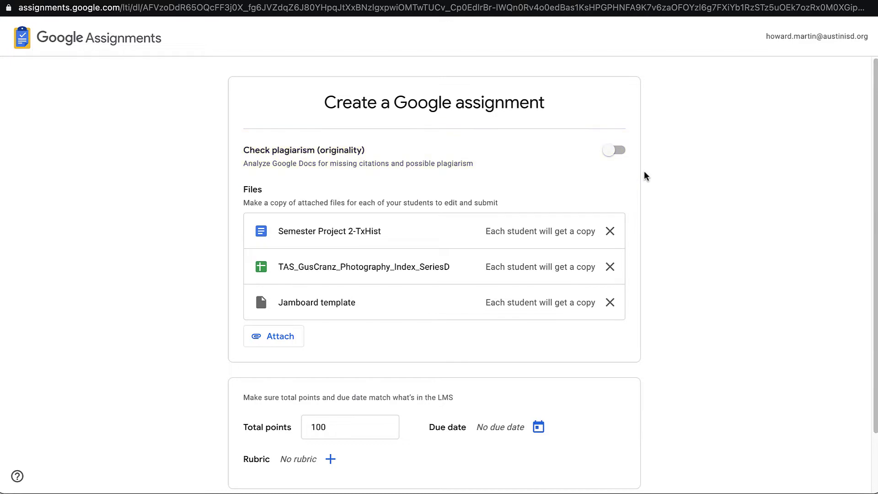
Step: Scroll the assignment form down to the Due date setting
scroll(378, 386, "down", 2)
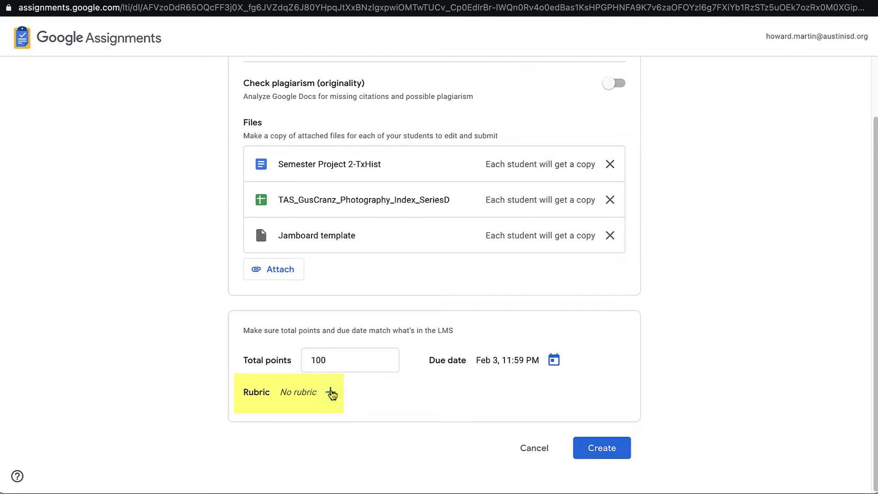
Step: Import the 5-criteria, 25-point rubric from Google Sheets and save it to the assignment
left_click(330, 392)
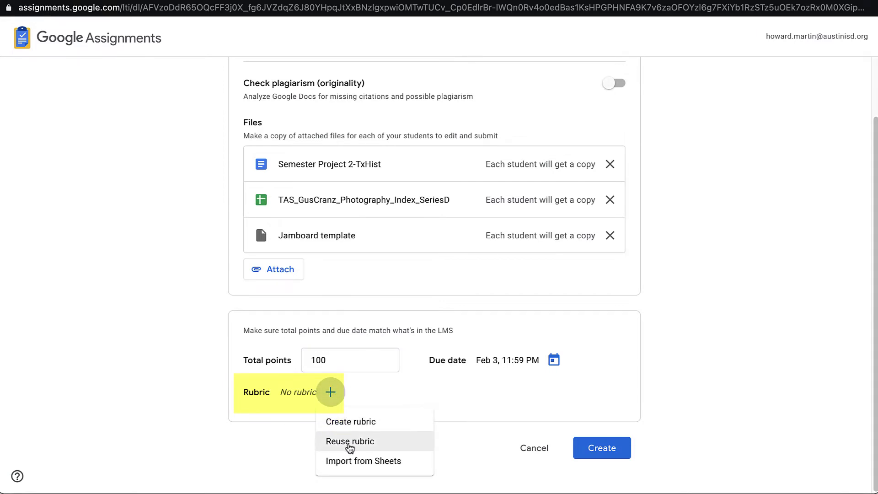
left_click(396, 461)
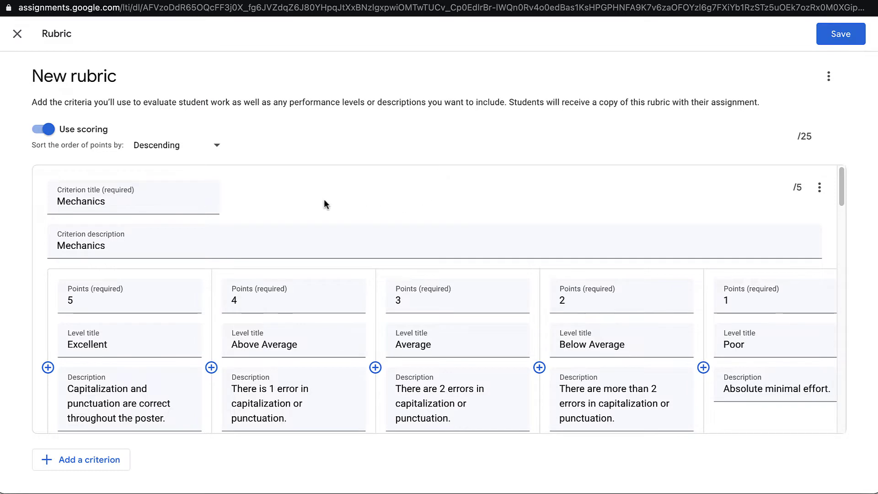
scroll(247, 235, "down", 3)
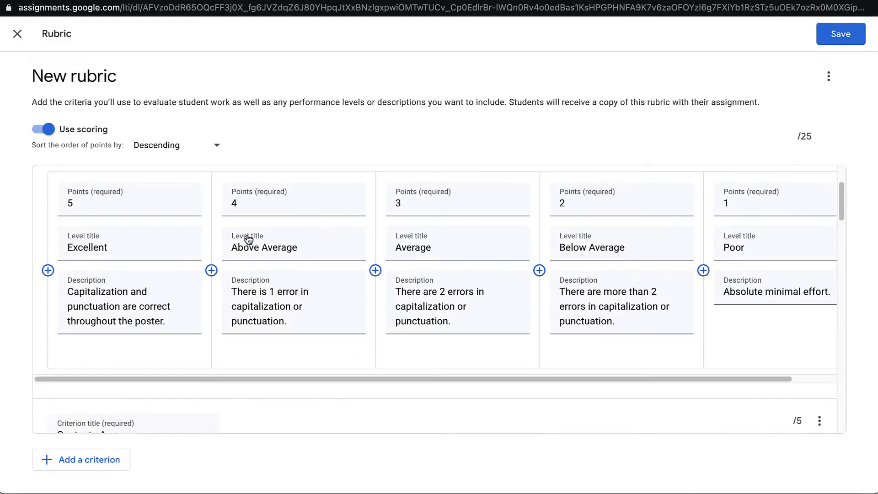
scroll(248, 239, "up", 3)
scroll(247, 239, "up", 1)
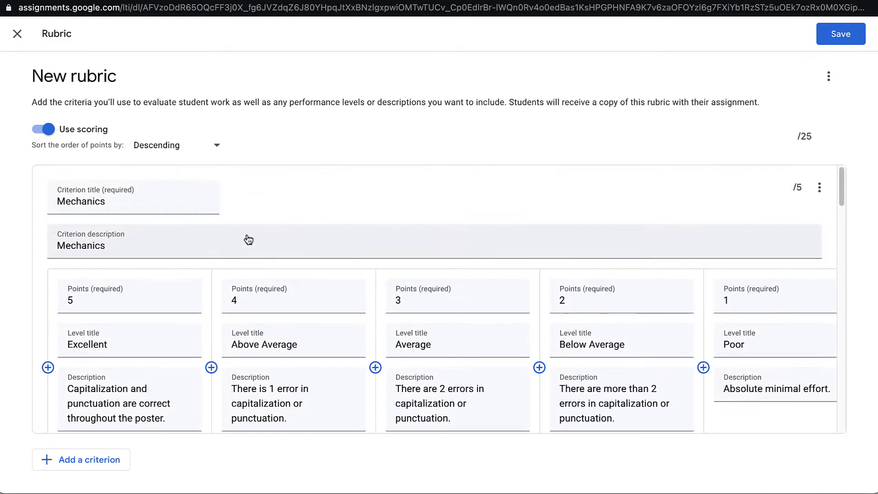
left_click(850, 39)
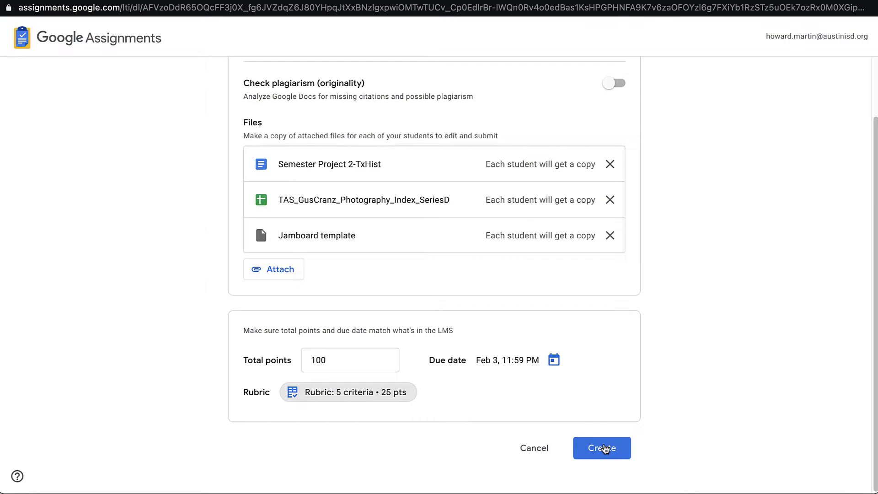
Step: Create the Google assignment, select Google Course Kit Assignment, and enable Load This Tool In A New Tab
left_click(602, 448)
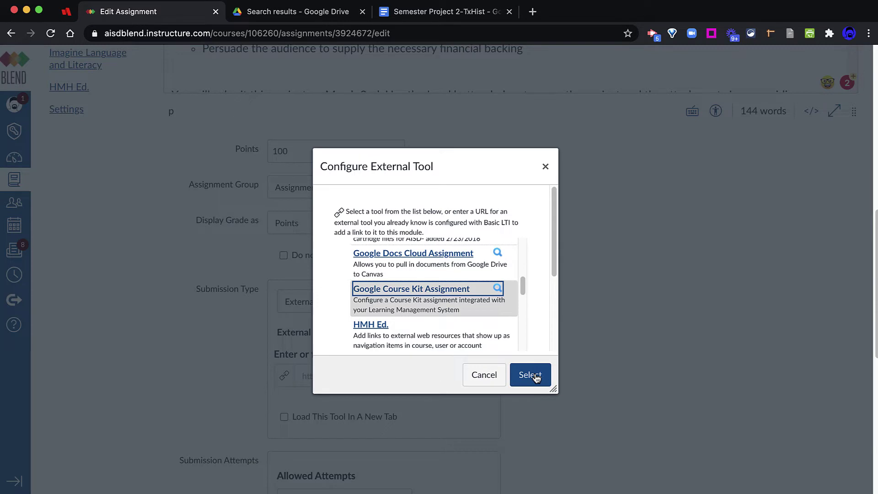
left_click(535, 375)
scroll(290, 325, "down", 2)
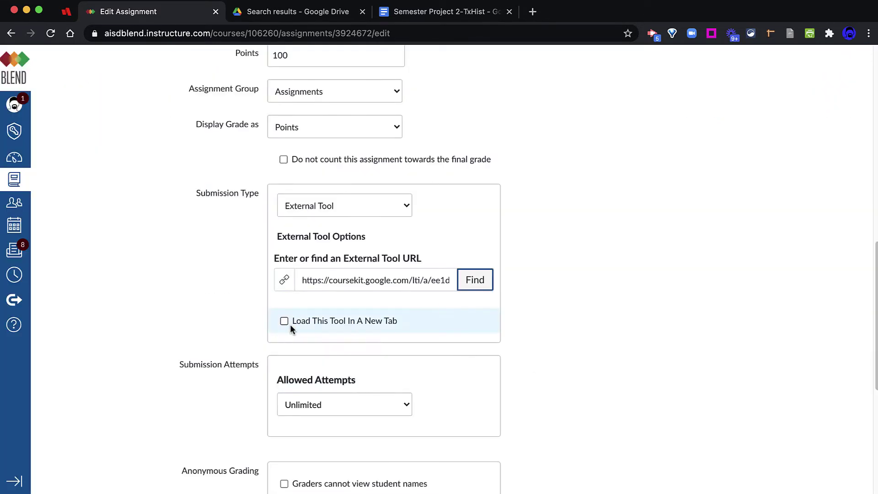
left_click(284, 321)
scroll(565, 222, "down", 5)
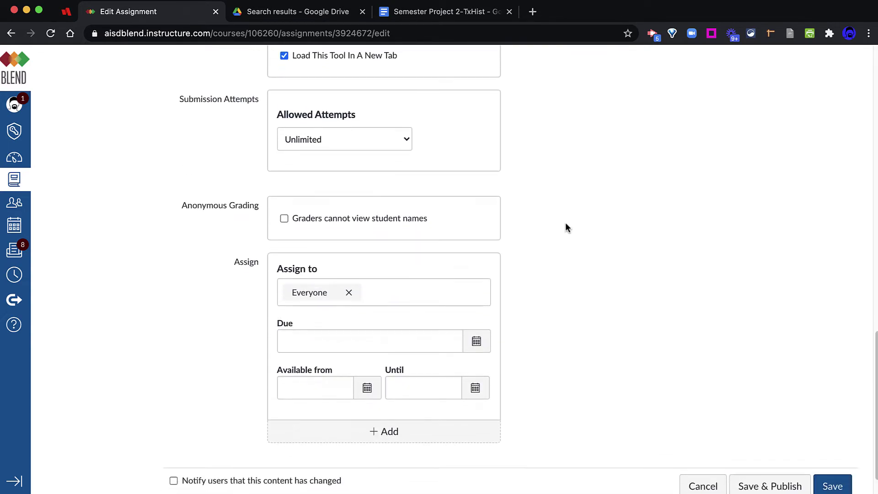
scroll(565, 222, "down", 1)
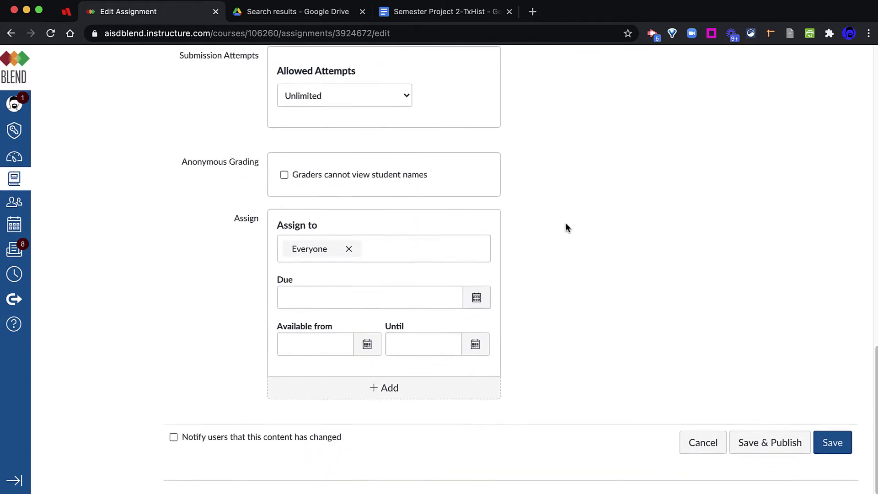
Step: Save the Semester 2 Project: Texas History assignment and scroll down to its Load button
left_click(836, 447)
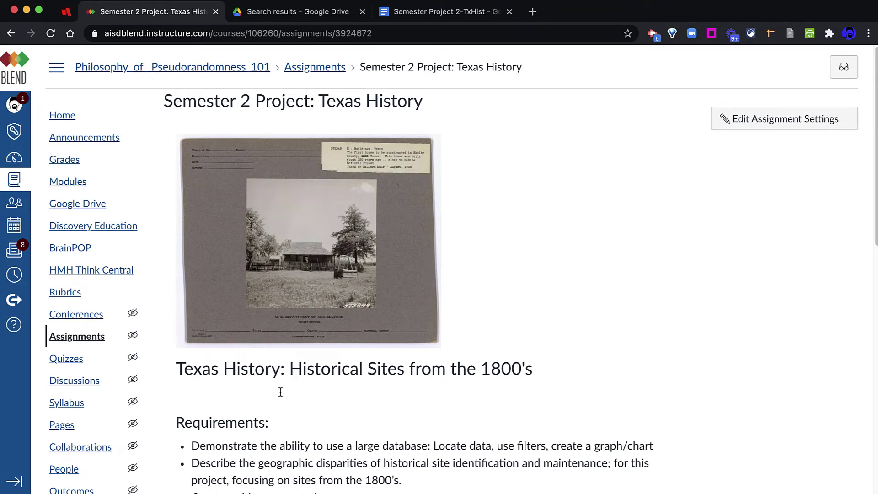
scroll(280, 392, "down", 8)
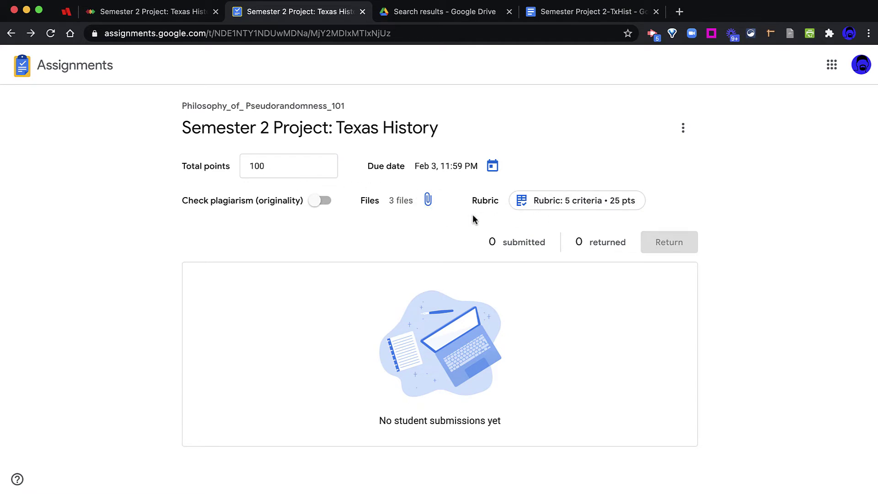
left_click(429, 201)
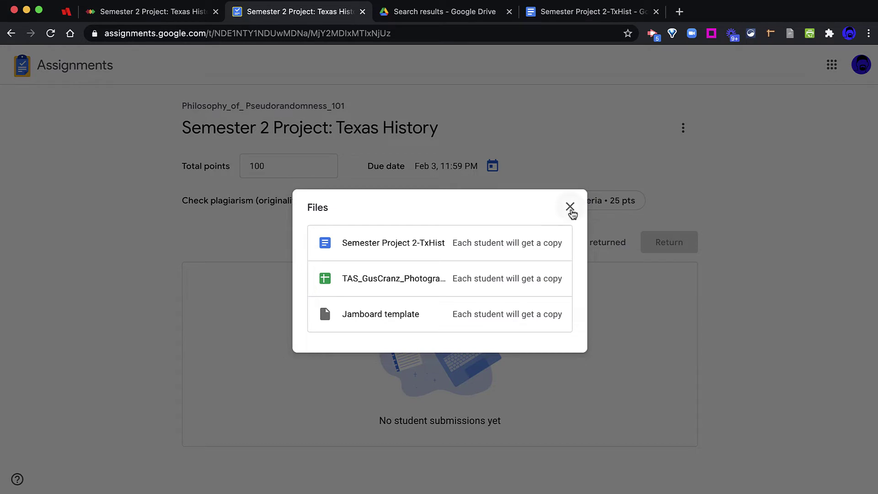
left_click(570, 207)
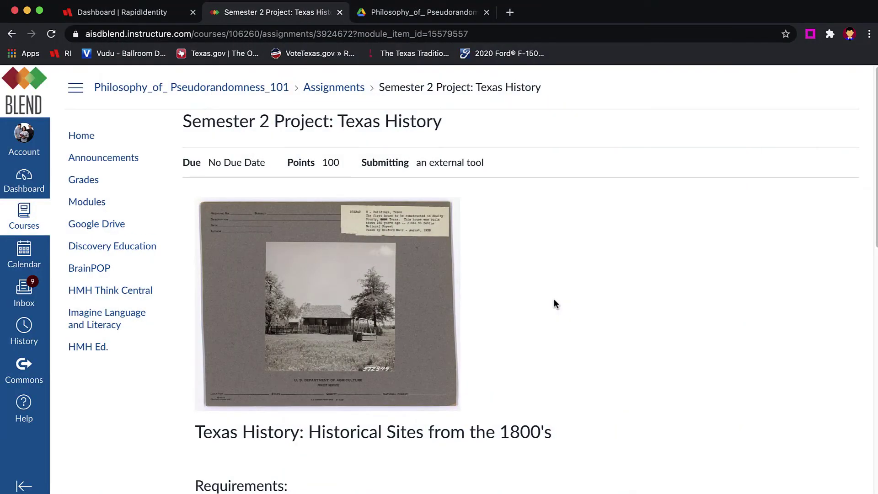
Step: Scroll down the student's Canvas assignment page toward the Load Semester 2 Project button
scroll(555, 302, "down", 6)
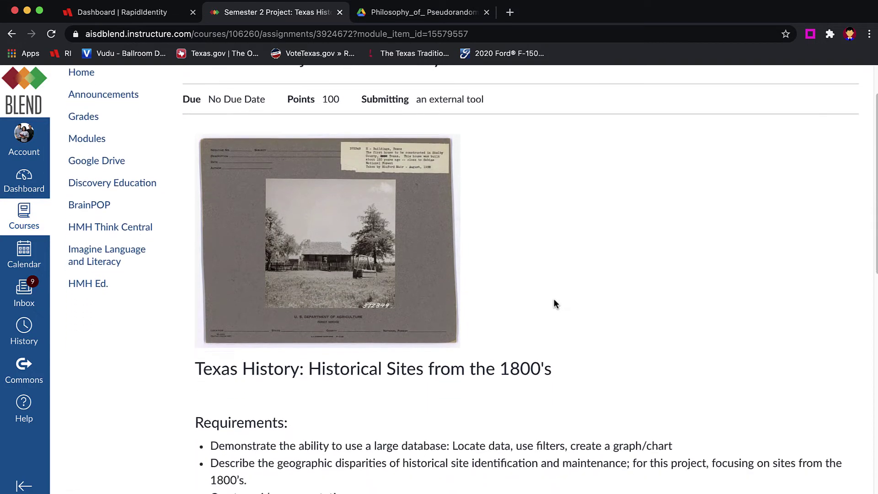
scroll(555, 303, "down", 5)
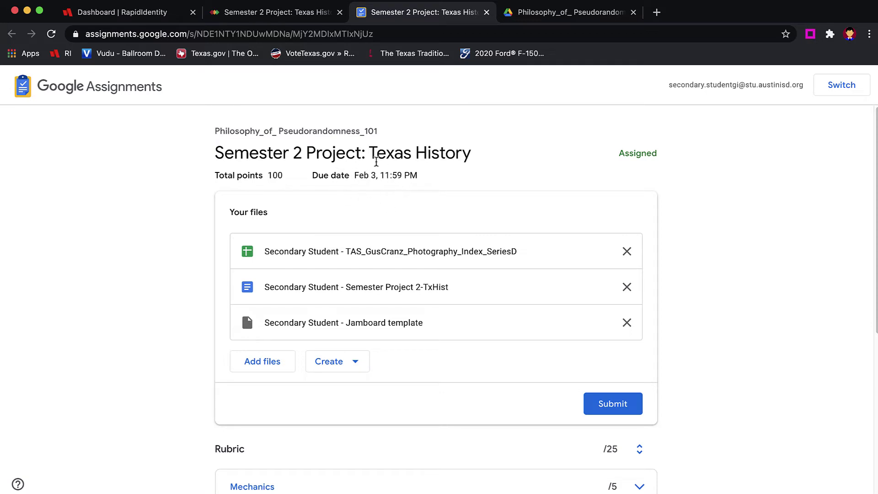
scroll(458, 256, "down", 2)
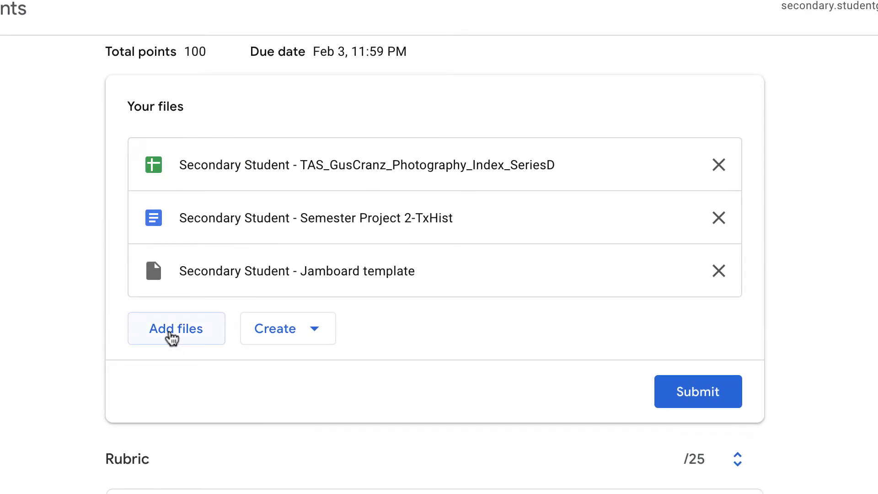
Step: Skip adding Drive files and create a new Slides file, 'Semester 2 Project: Texas History'
left_click(169, 333)
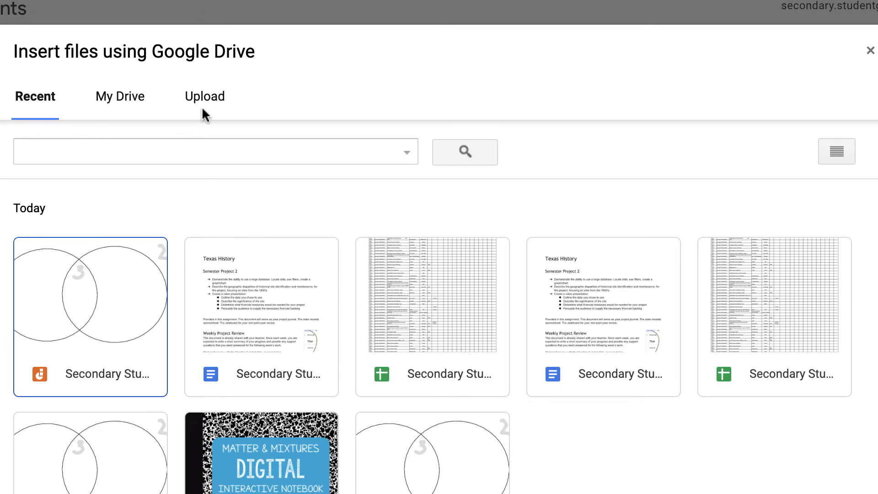
left_click(870, 51)
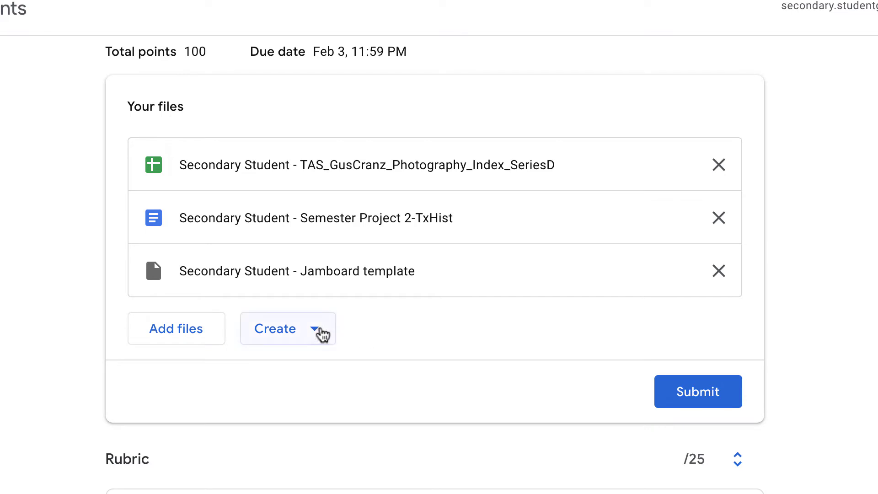
left_click(323, 335)
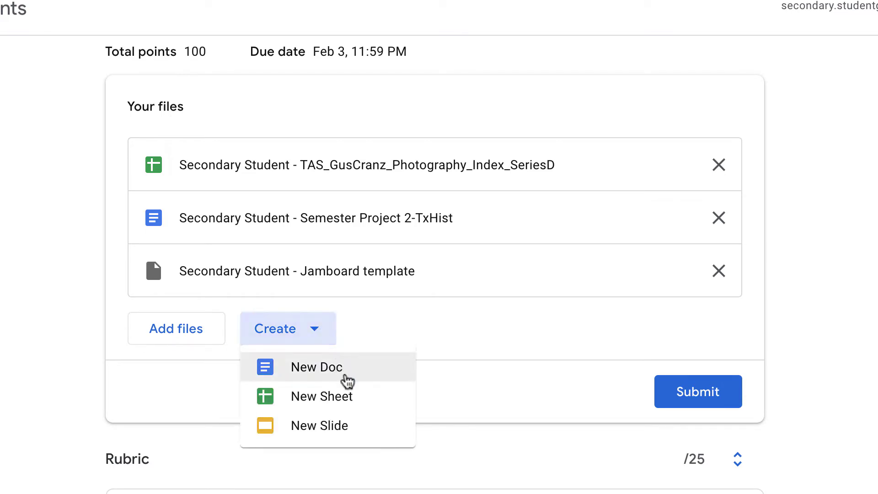
left_click(344, 434)
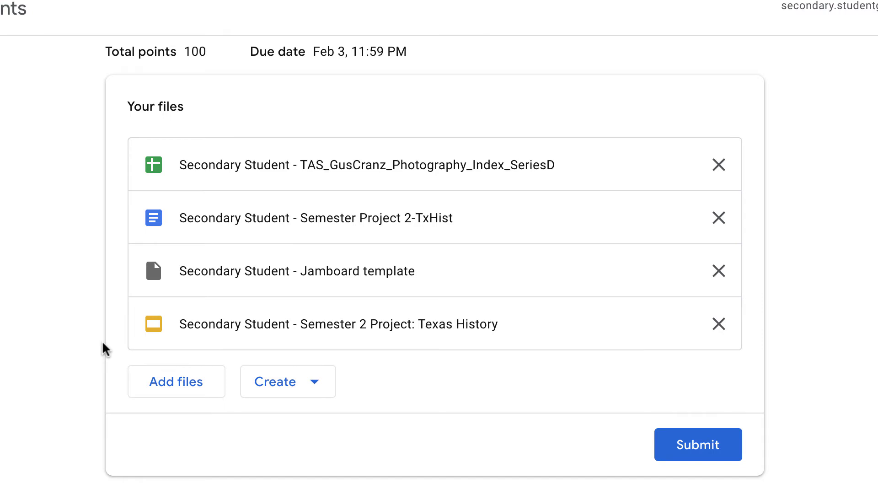
Step: Scroll to the rubric and expand the Mechanics criterion to view its rating levels
scroll(211, 314, "down", 3)
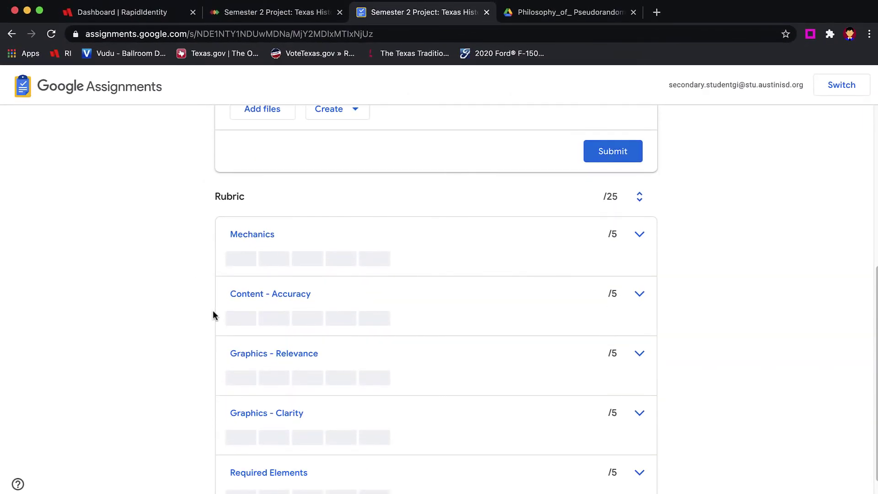
scroll(213, 315, "down", 2)
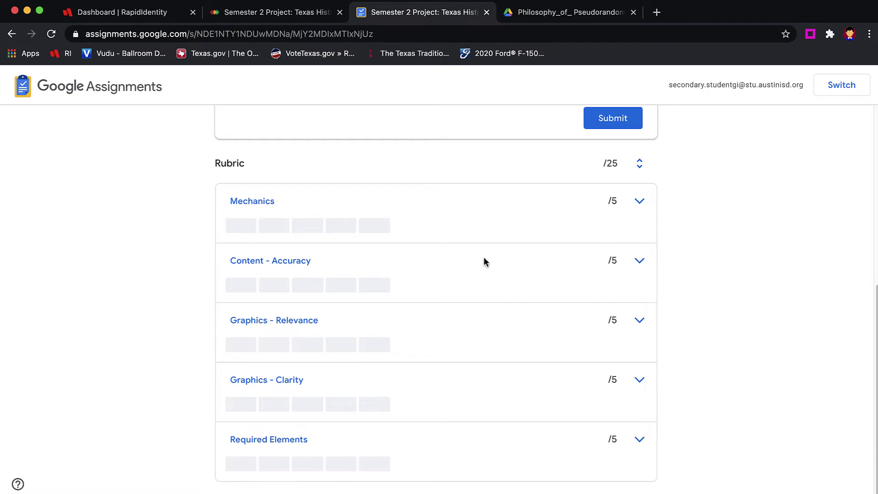
left_click(640, 203)
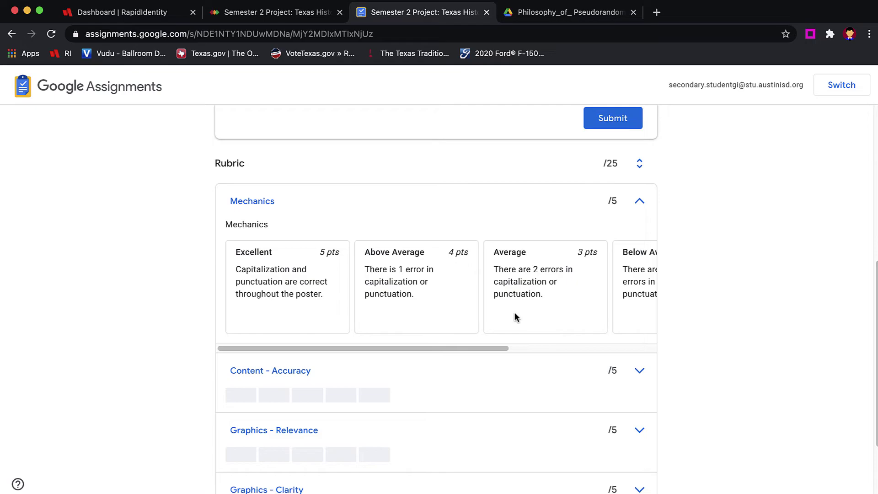
scroll(576, 307, "right", 5)
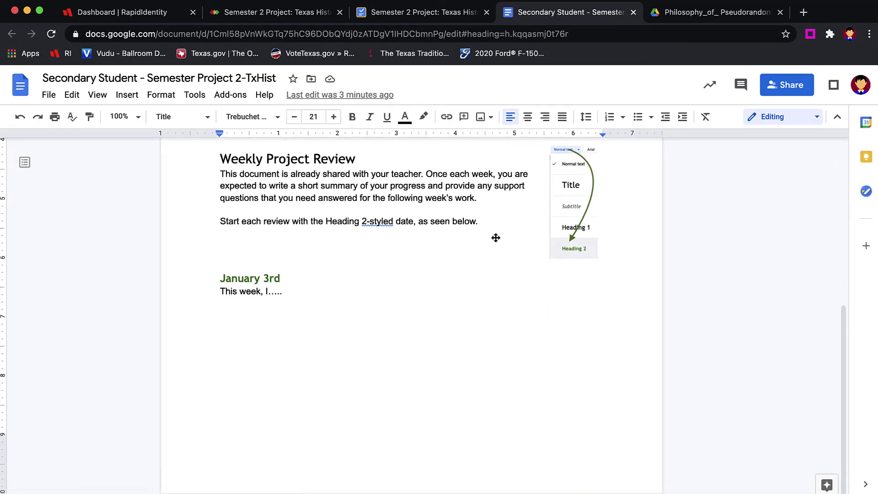
Step: Check the document is shared with the teacher and class teachers group, then return to Google Assignments
left_click(796, 88)
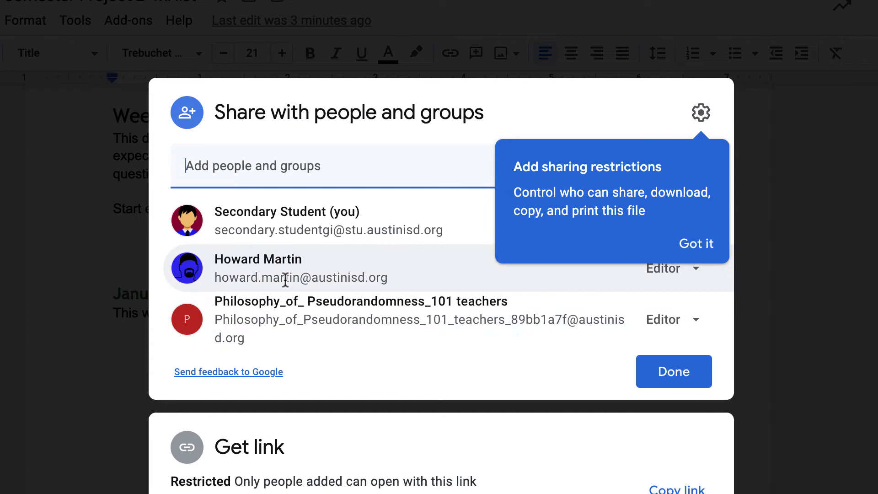
mouse_move(280, 326)
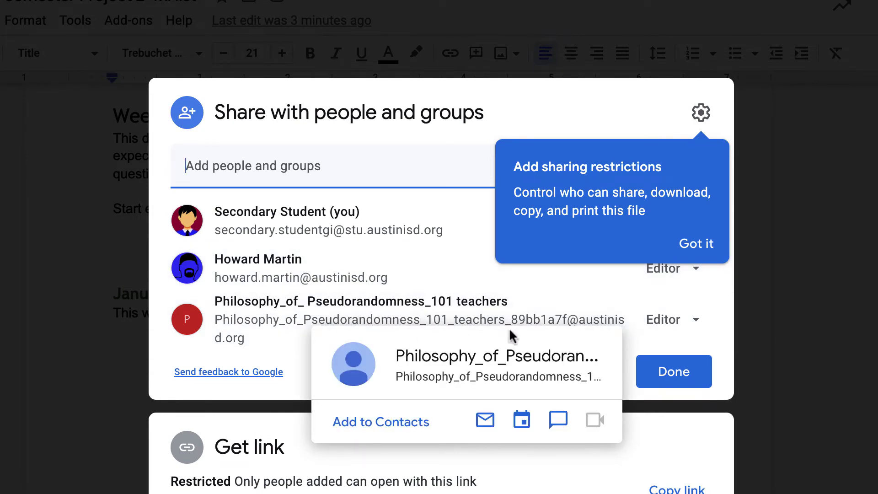
left_click(700, 241)
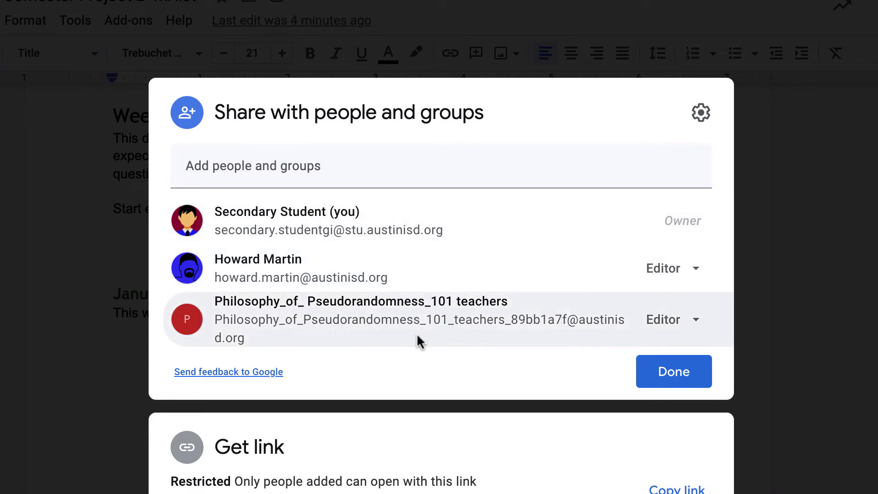
mouse_move(420, 340)
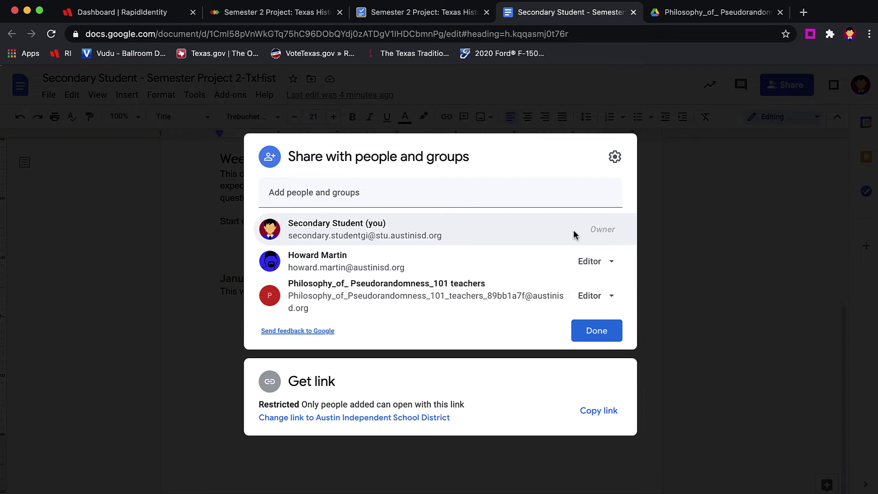
mouse_move(443, 233)
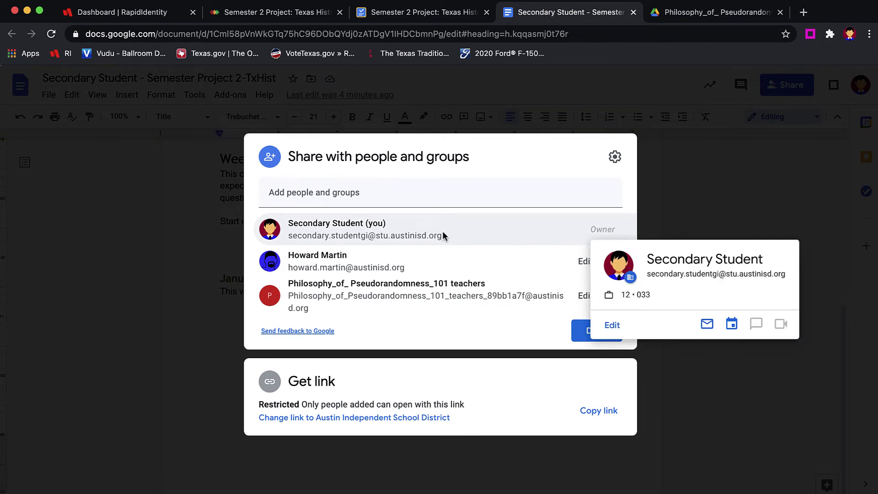
left_click(580, 334)
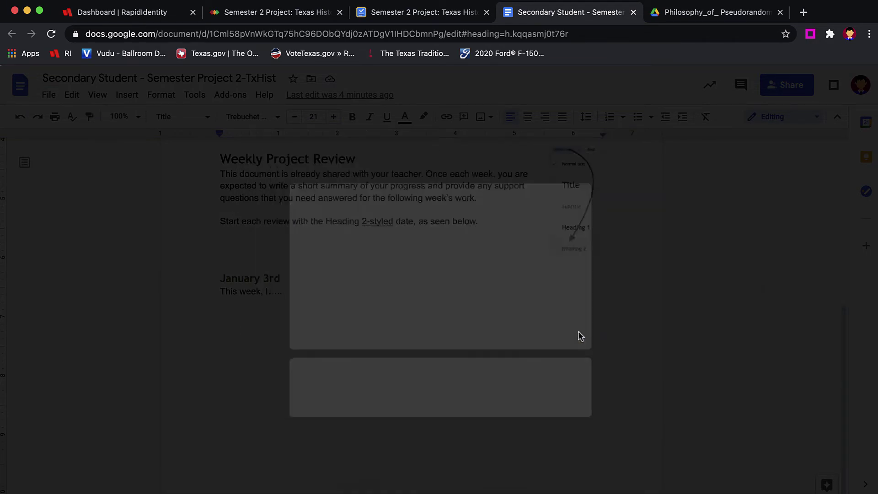
left_click(424, 17)
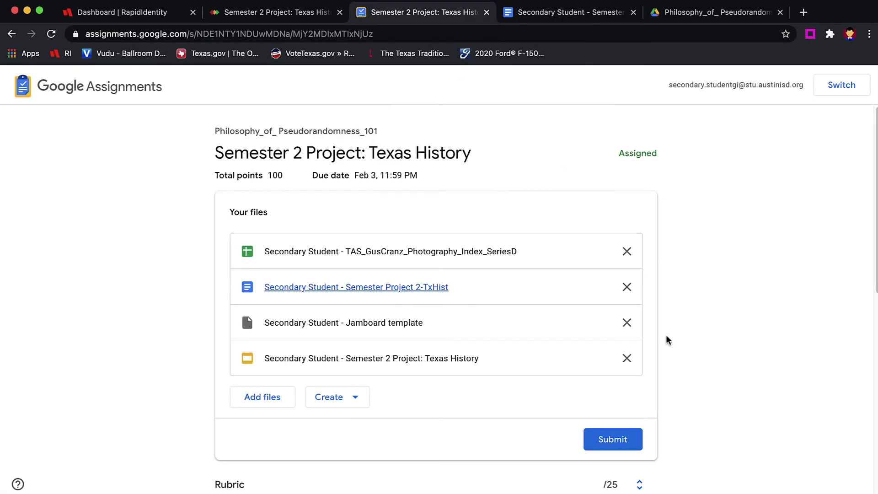
Step: Submit the four attached project files and confirm in the 'Submit your work?' dialog
scroll(667, 340, "down", 3)
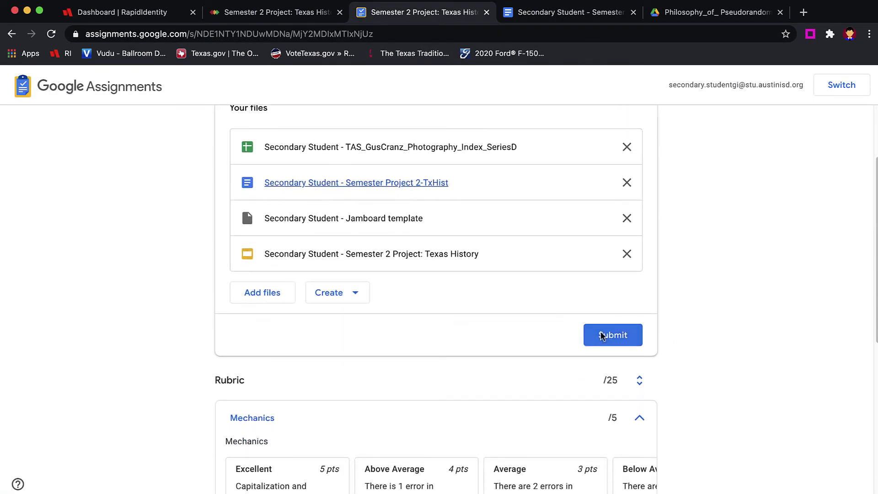
left_click(619, 338)
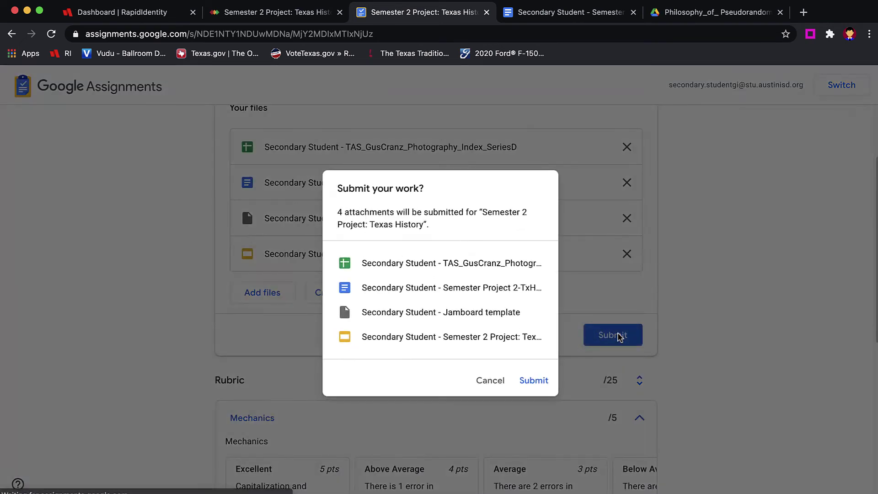
left_click(534, 381)
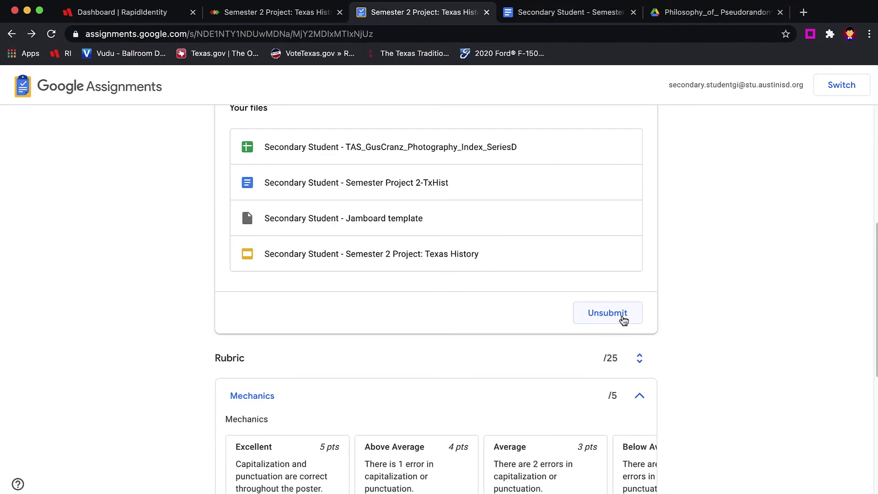
scroll(624, 320, "up", 6)
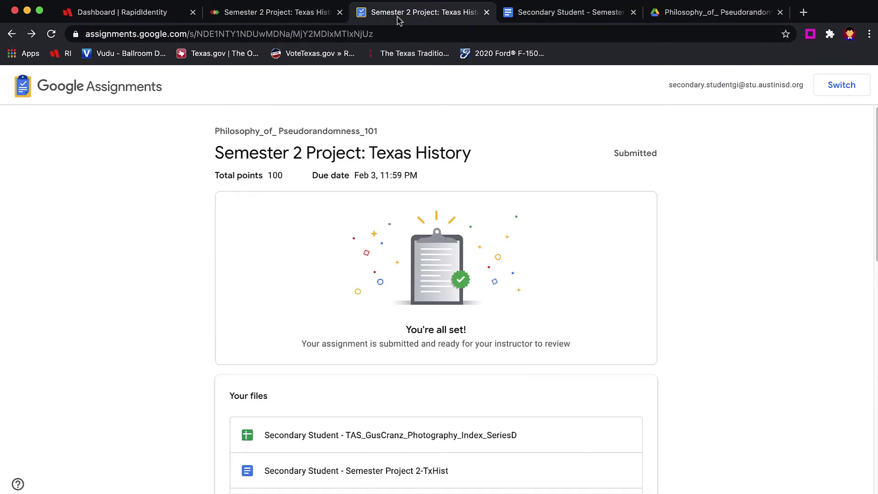
Step: Switch to the Canvas tab for Semester 2 Project: Texas History and scroll through it
left_click(286, 21)
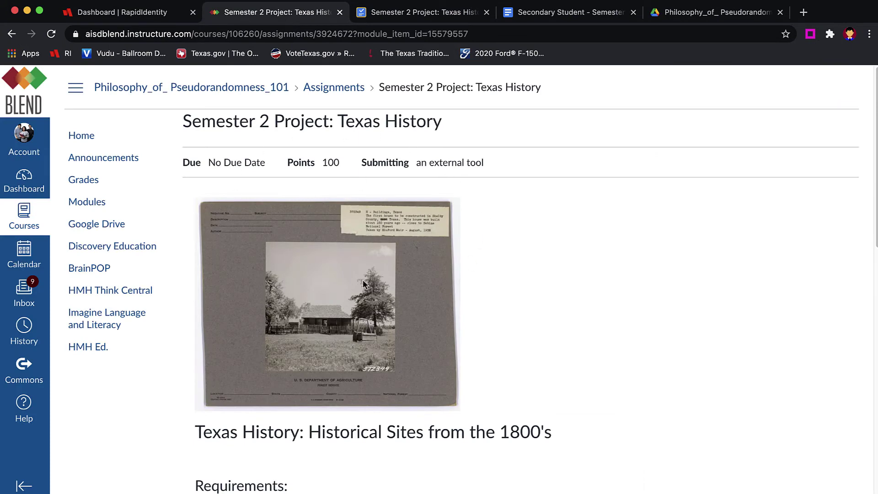
scroll(498, 253, "down", 14)
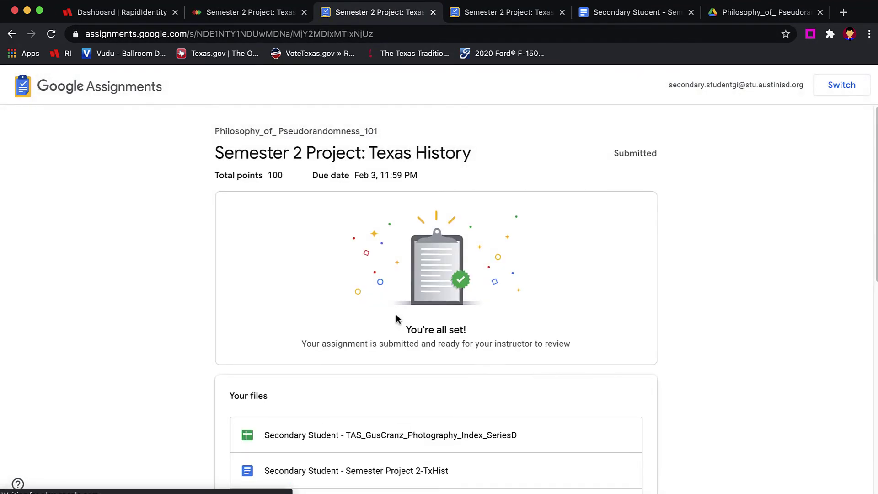
scroll(242, 306, "down", 6)
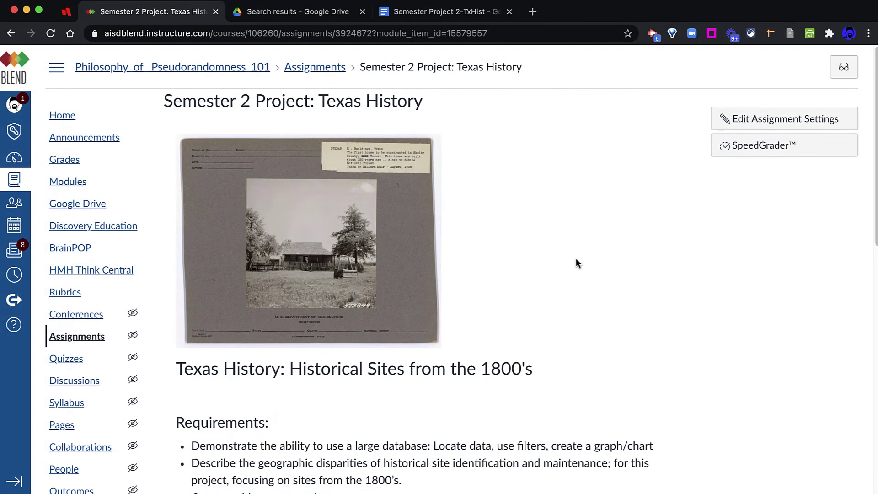
Step: Scroll the teacher's Canvas assignment page down to the Load Semester 2 Project button
scroll(576, 260, "down", 5)
scroll(575, 258, "down", 4)
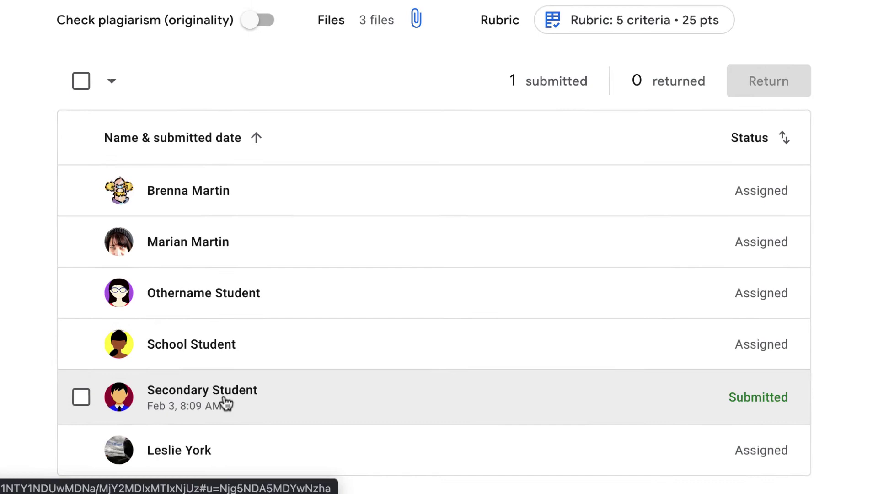
Step: Open the student's submitted Docs project file and select the word 'maintenance'
left_click(278, 426)
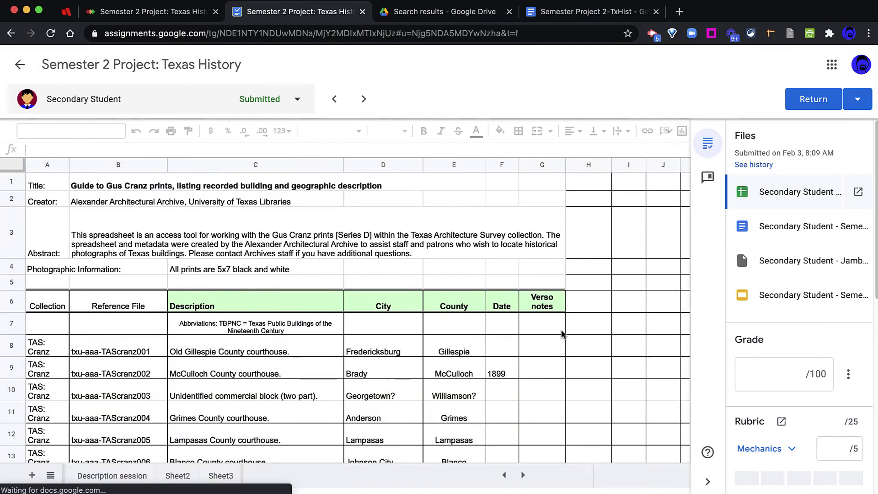
left_click(788, 230)
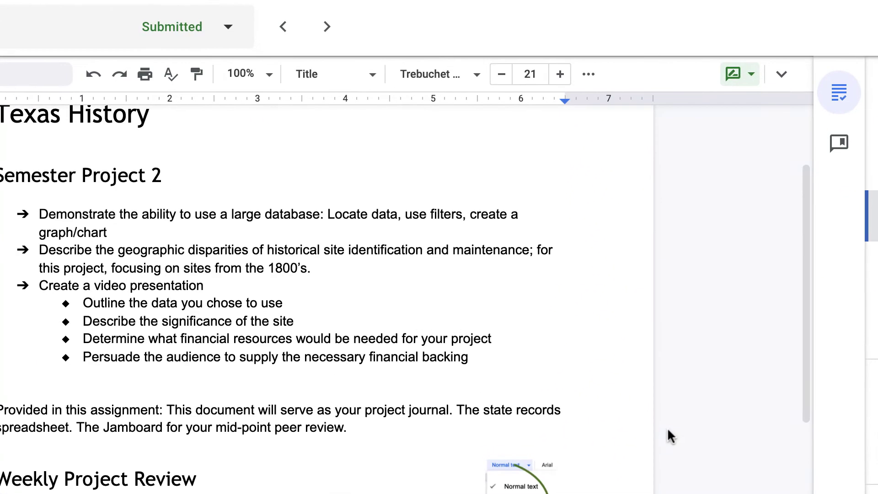
double_click(477, 255)
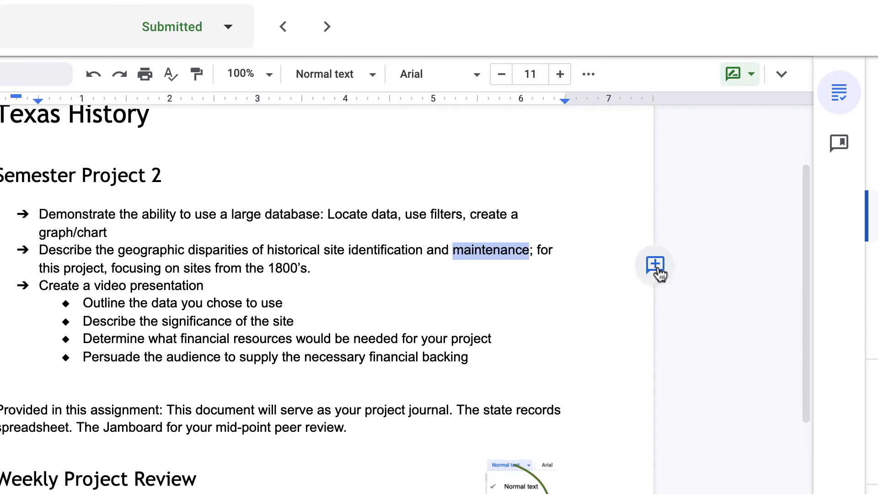
Step: Comment 'add more here' on the selected word 'maintenance'
left_click(656, 264)
type("add more here")
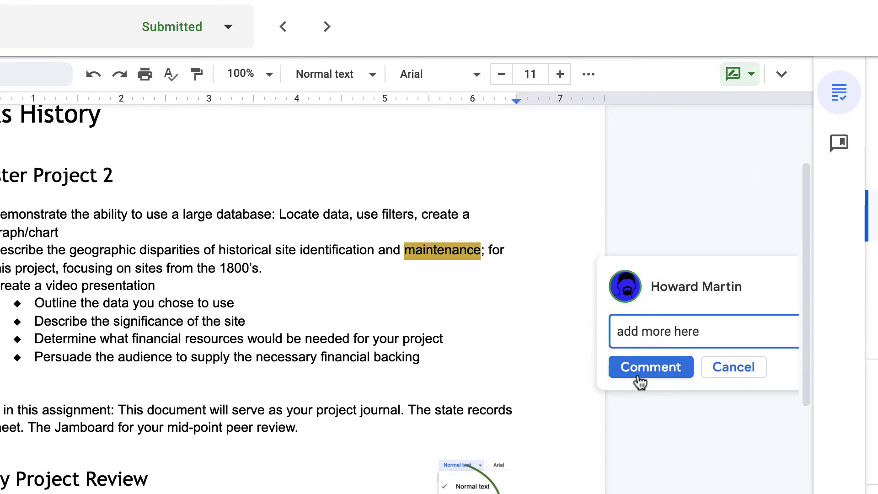
left_click(649, 371)
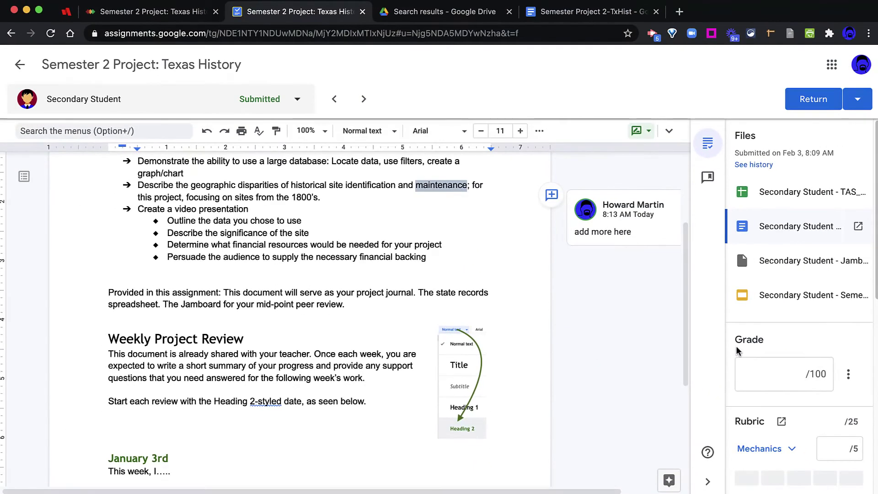
scroll(737, 350, "down", 3)
scroll(737, 348, "down", 2)
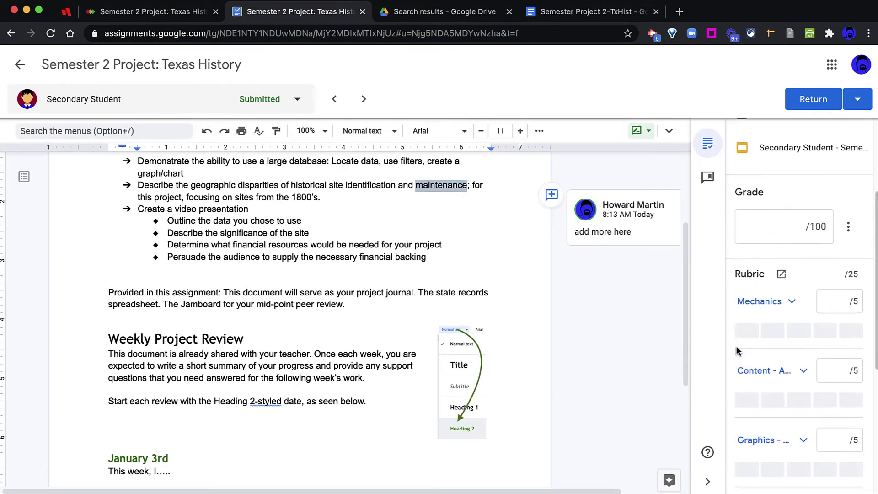
Step: Score Mechanics 5, Content 4 and the first Graphics criterion 5 in the rubric
left_click(796, 230)
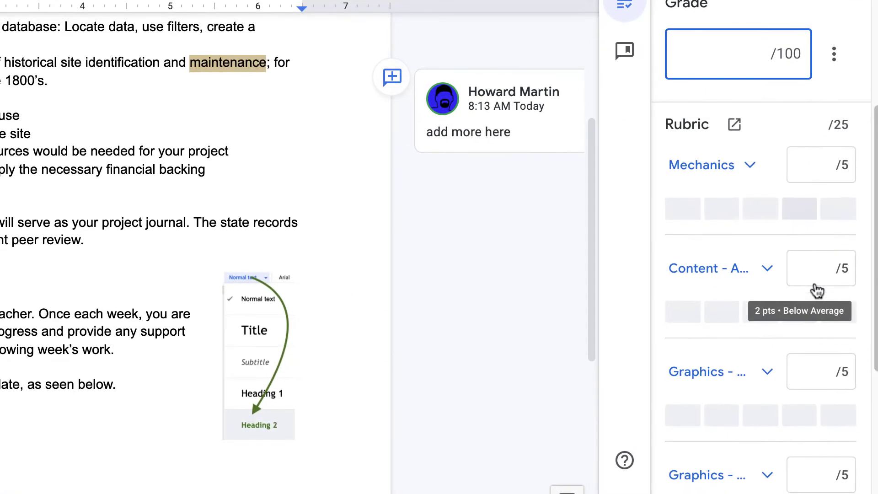
left_click(689, 212)
left_click(721, 314)
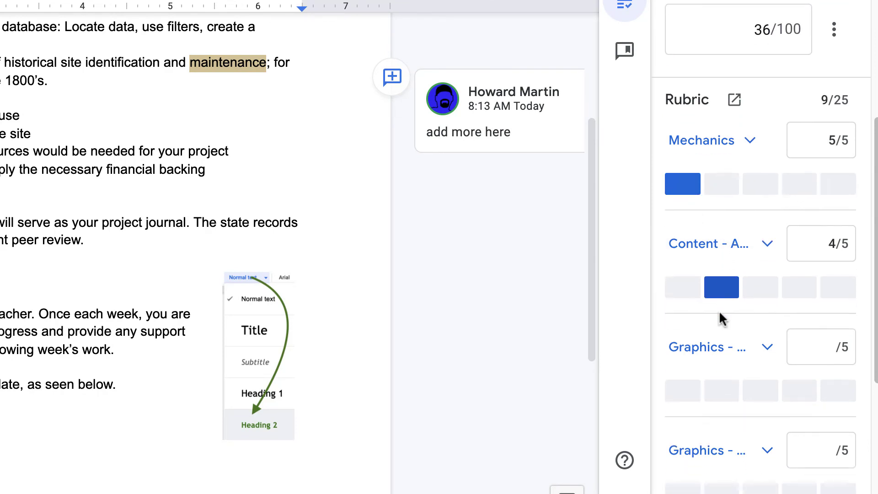
left_click(689, 329)
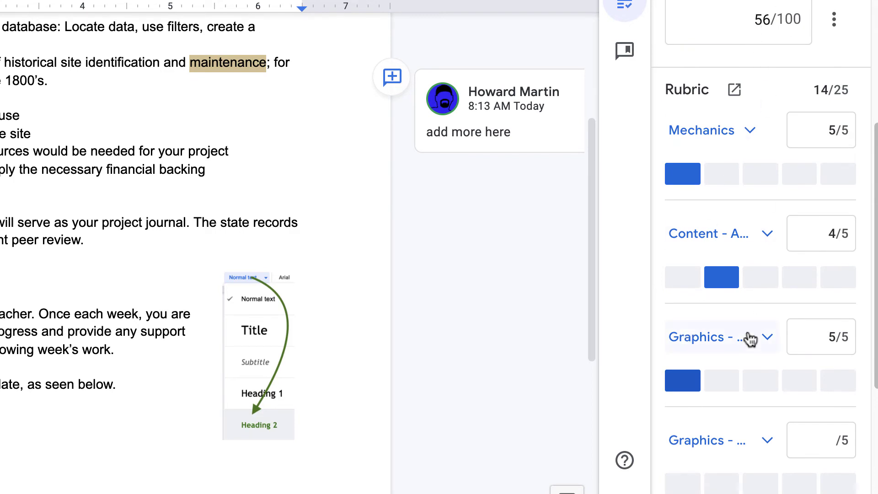
scroll(750, 339, "down", 3)
Step: Score the second Graphics criterion 4 and Required Elements 5, checking Graphics level descriptions
left_click(729, 368)
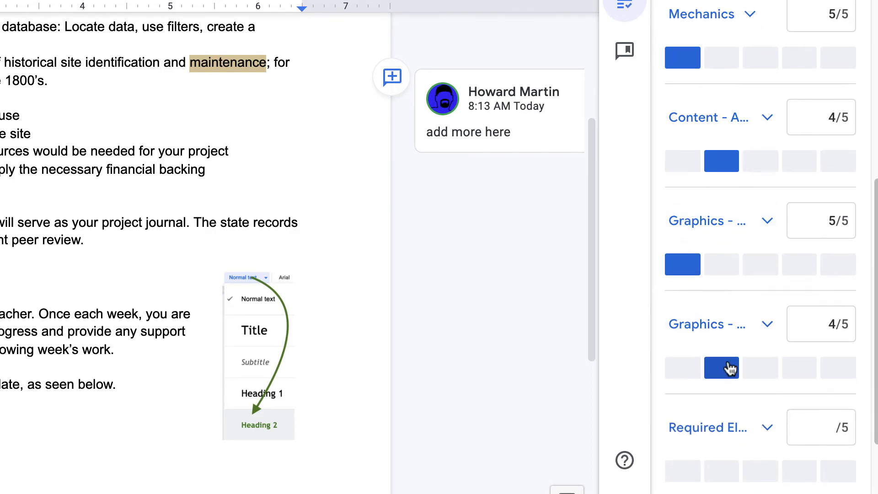
scroll(761, 406, "down", 2)
left_click(692, 407)
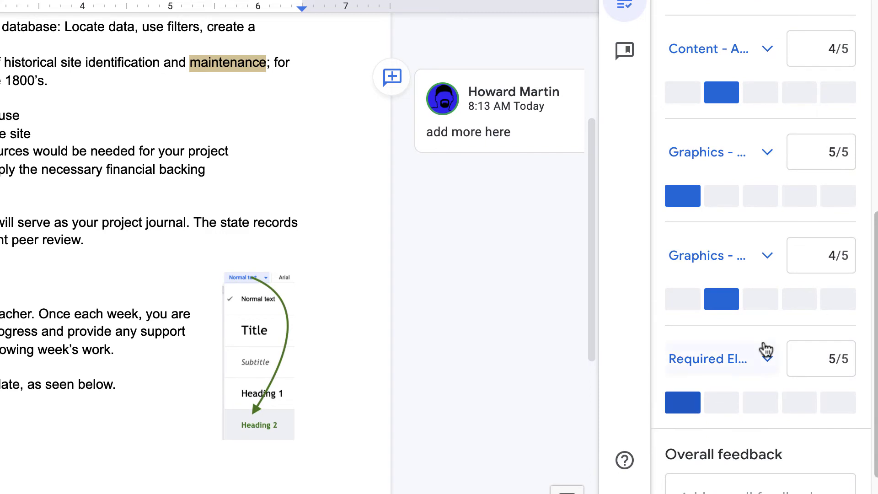
scroll(763, 349, "down", 2)
scroll(763, 353, "up", 6)
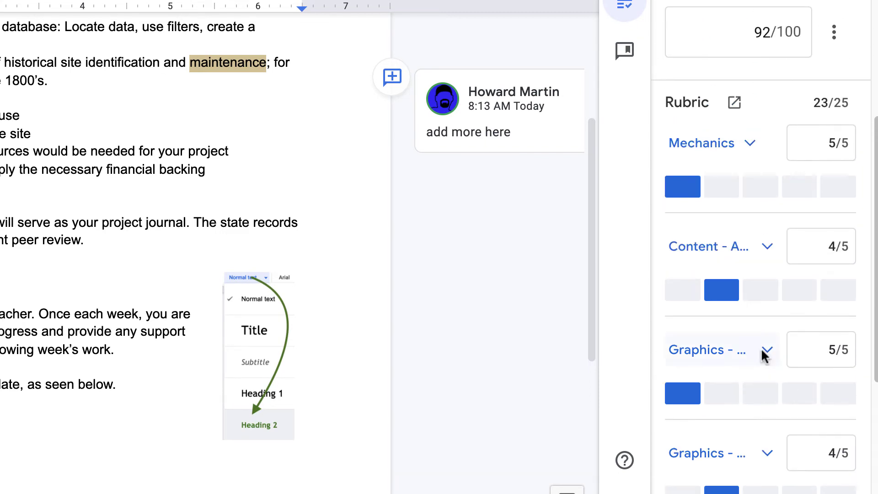
scroll(764, 251, "down", 5)
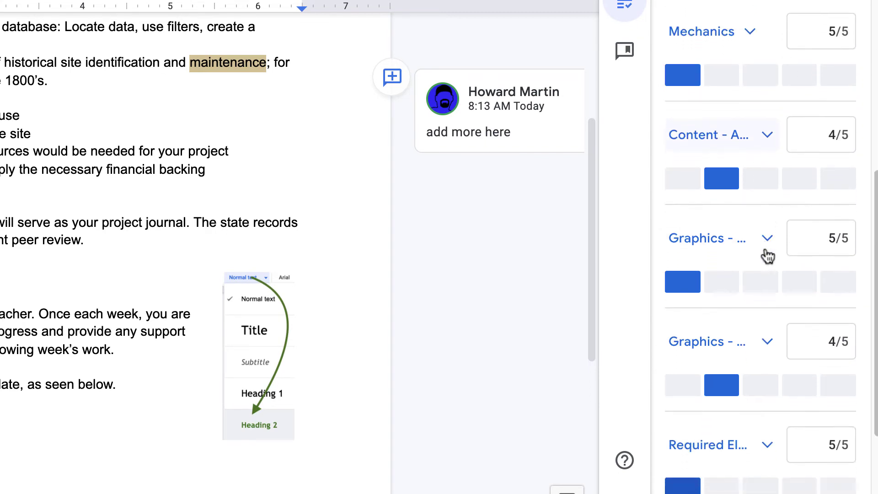
left_click(769, 243)
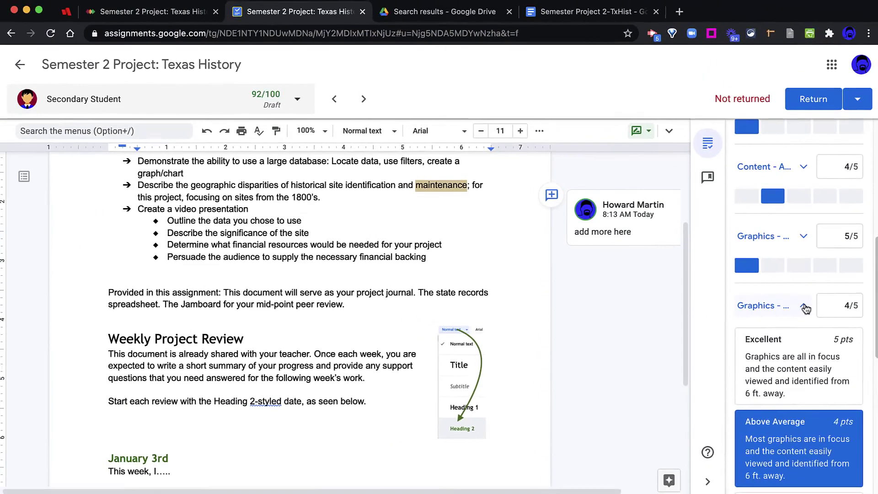
left_click(771, 247)
Step: Enter 'Great work on this project!' as overall feedback and scroll back to the grade box
left_click(799, 434)
type("Great work on this project!")
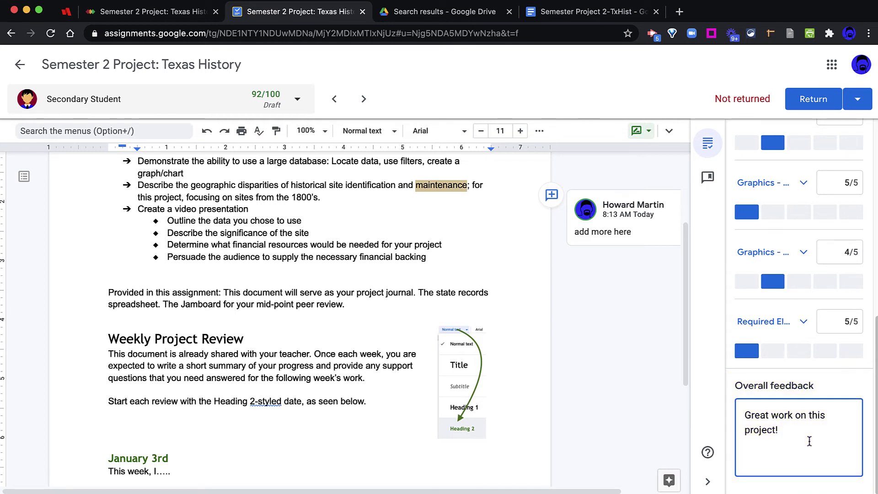
scroll(809, 441, "up", 5)
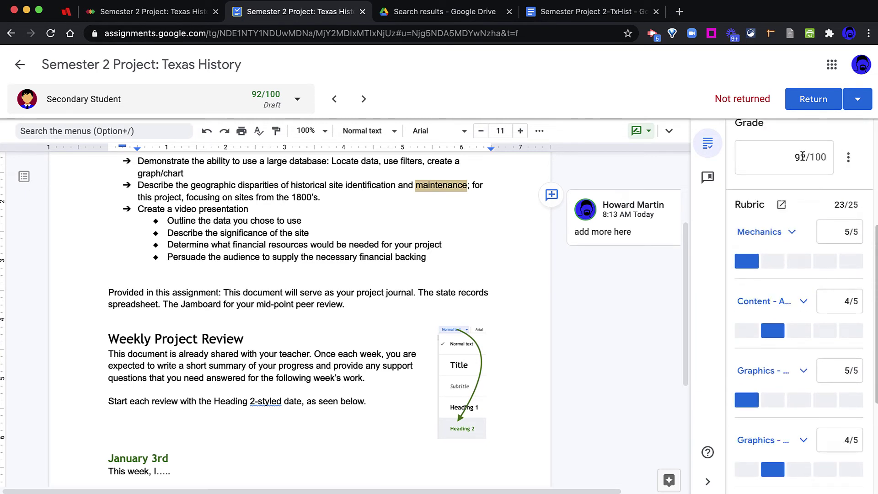
scroll(805, 138, "down", 1)
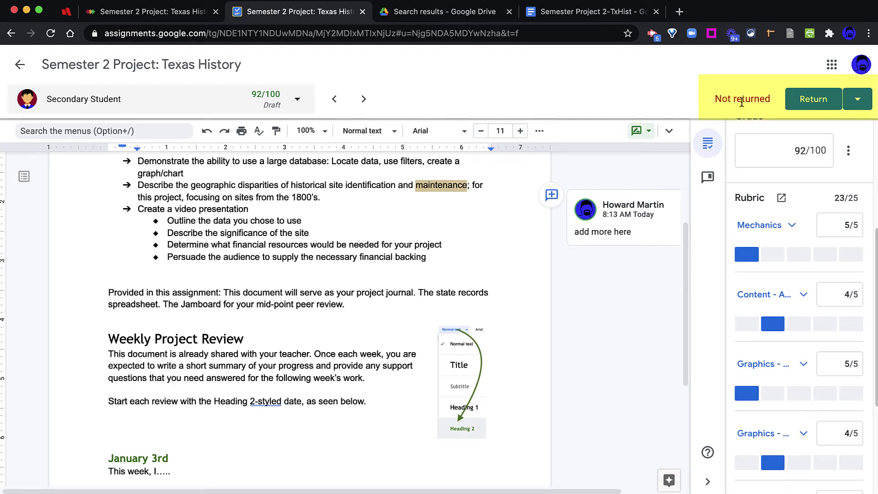
Step: Return the graded project to the one student so the 92/100 grade is final, not draft
left_click(811, 99)
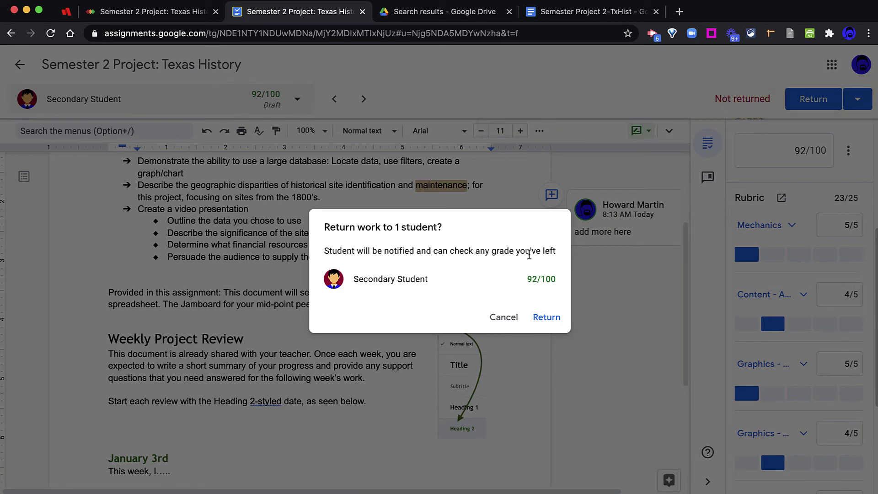
left_click(547, 318)
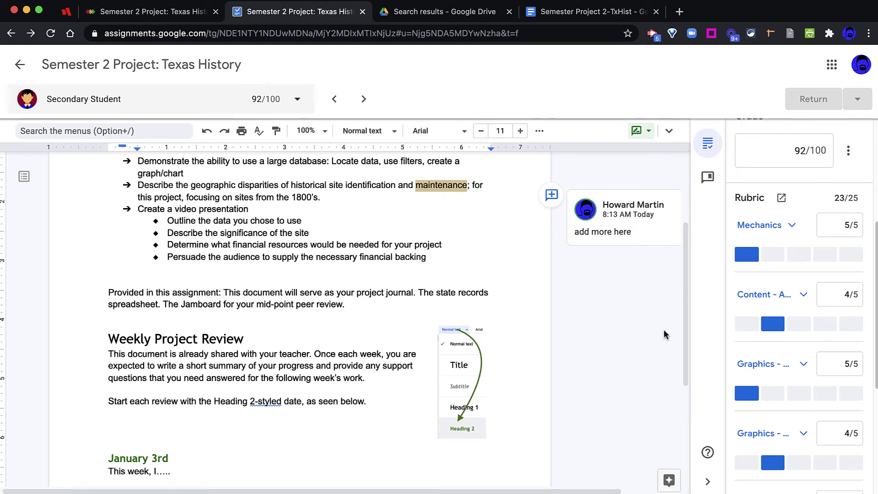
scroll(776, 351, "up", 5)
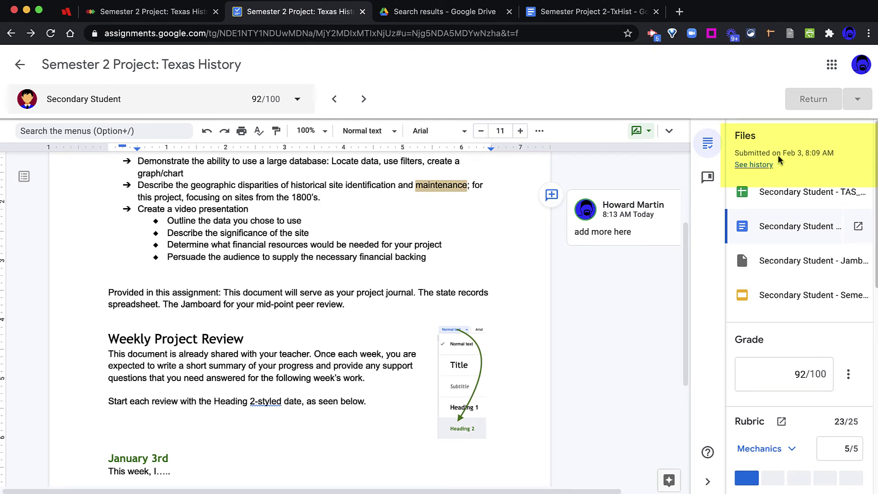
left_click(760, 166)
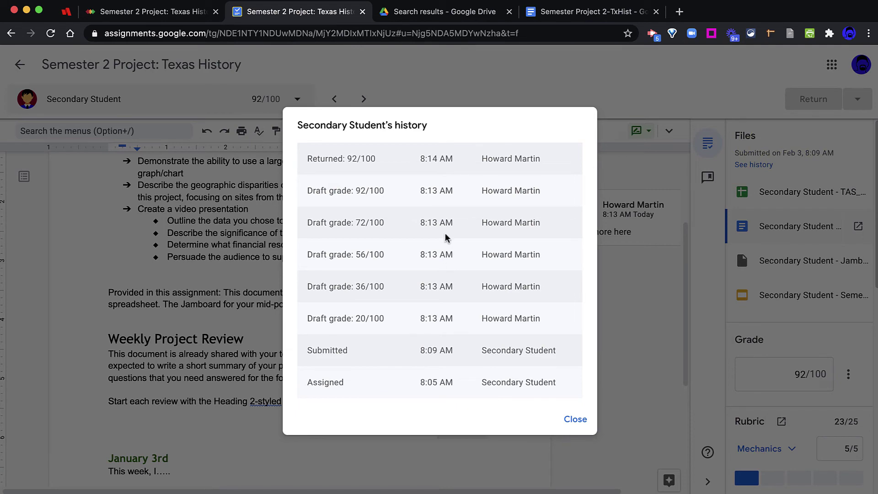
left_click(575, 420)
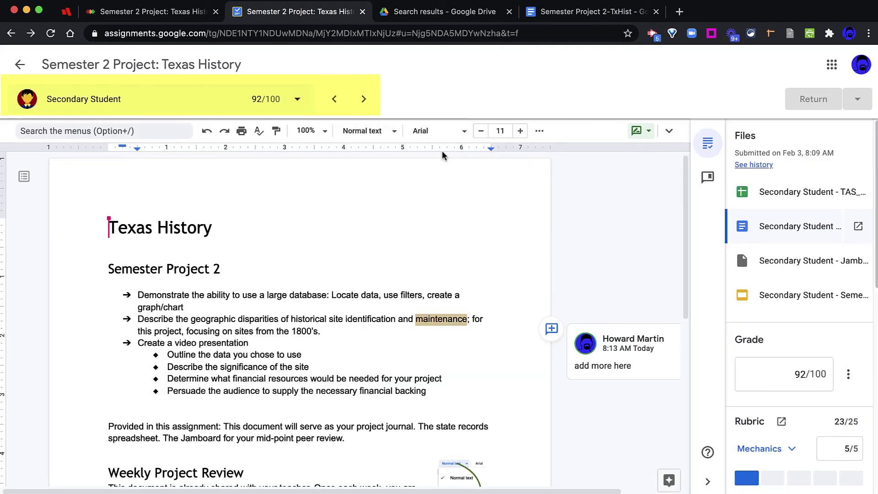
Step: Browse the class list and step between students to view another ungraded, still-Assigned photography index spreadsheet
left_click(299, 100)
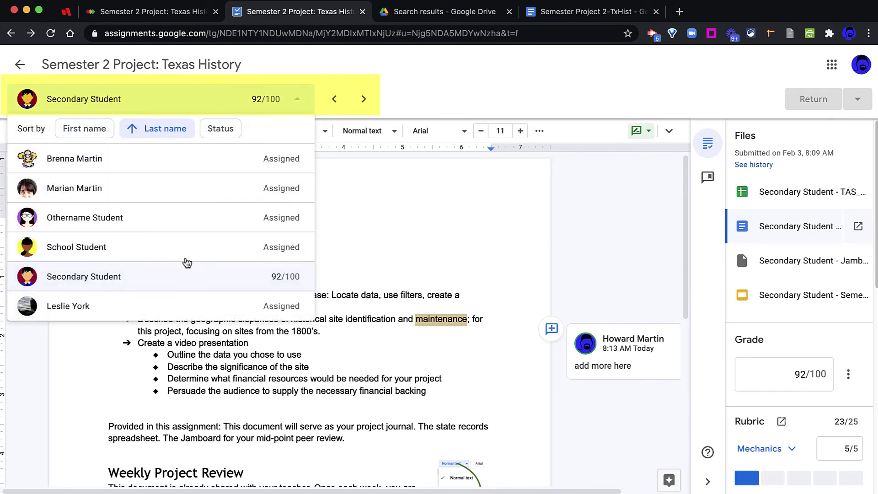
left_click(365, 100)
left_click(366, 101)
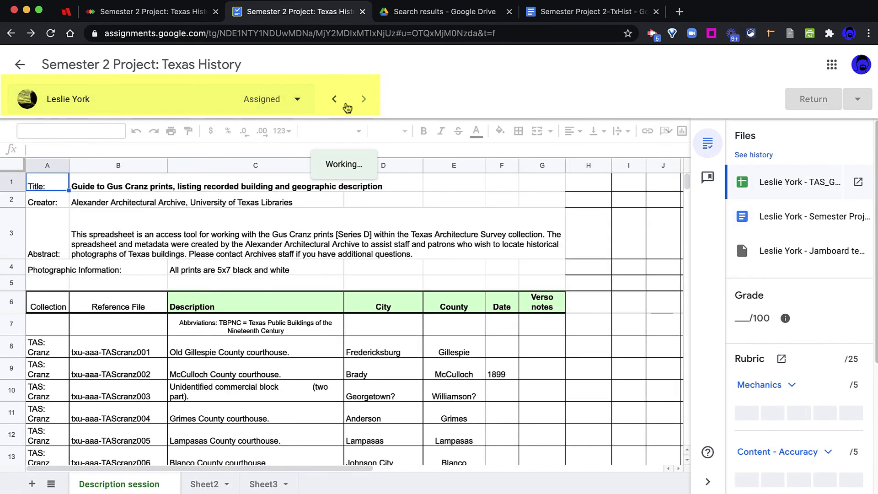
left_click(337, 100)
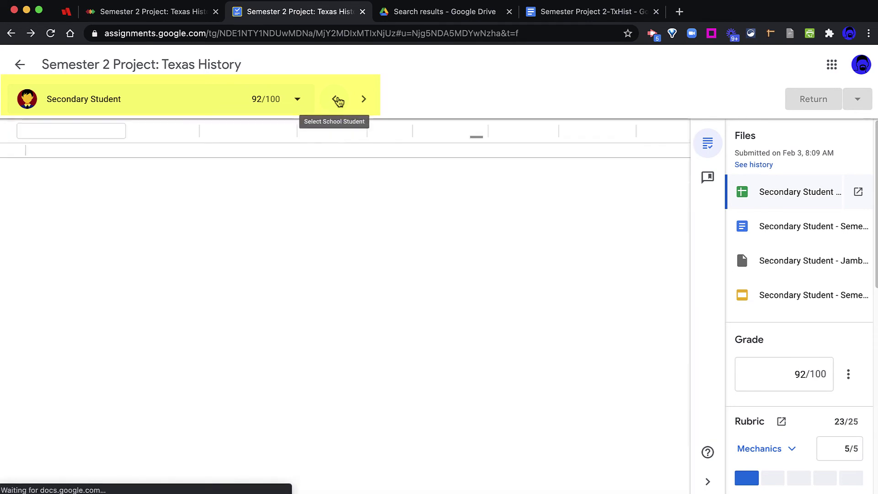
left_click(339, 101)
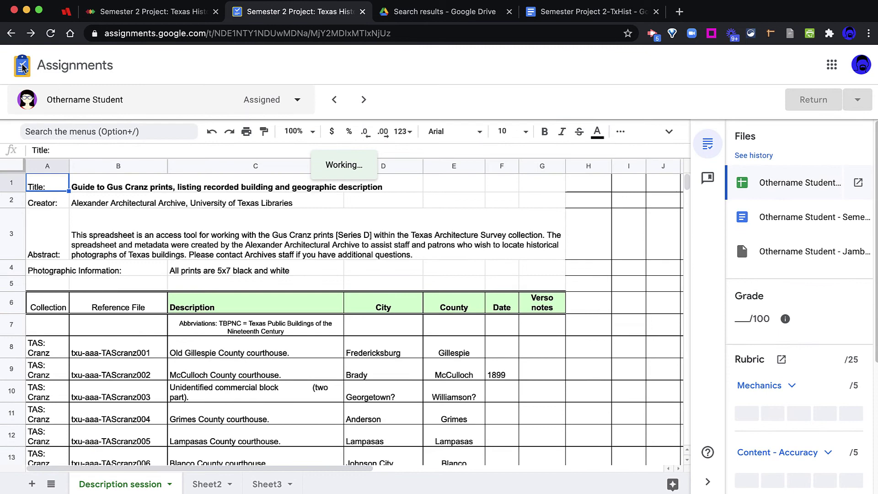
Step: Leave the grading view for the Semester 2 Project: Texas History student list showing 1 returned at 92/100
left_click(22, 68)
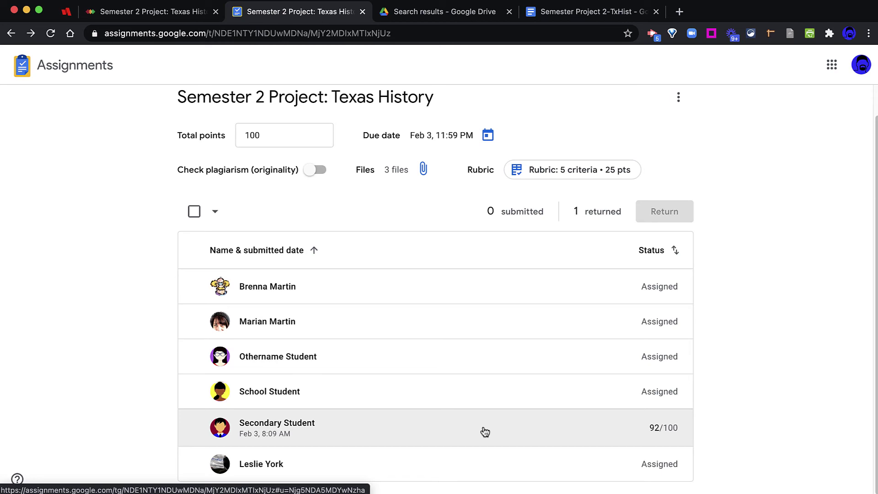
Step: In Canvas SpeedGrader, select the student who submitted to see the synced 92 out of 100 grade
left_click(481, 347)
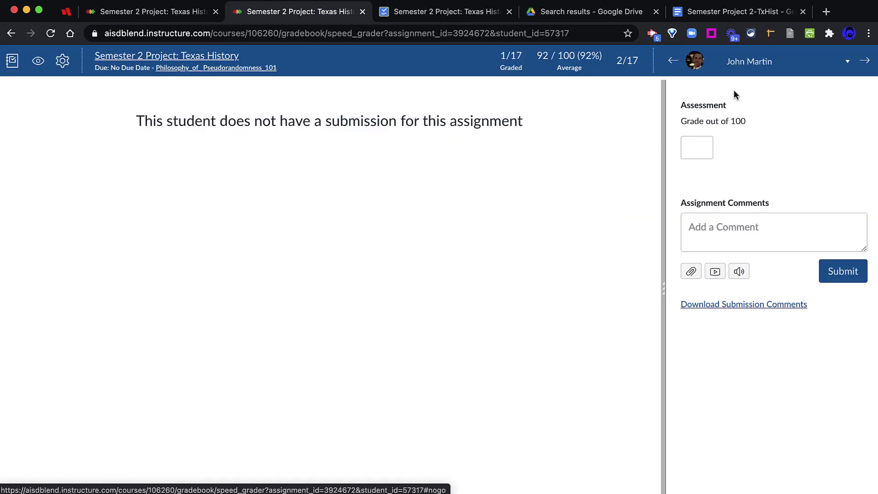
left_click(847, 62)
left_click(808, 85)
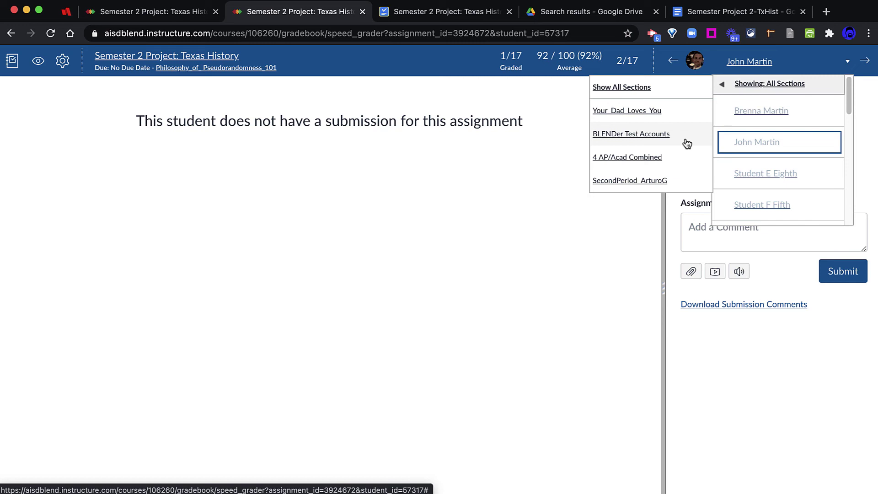
left_click(337, 137)
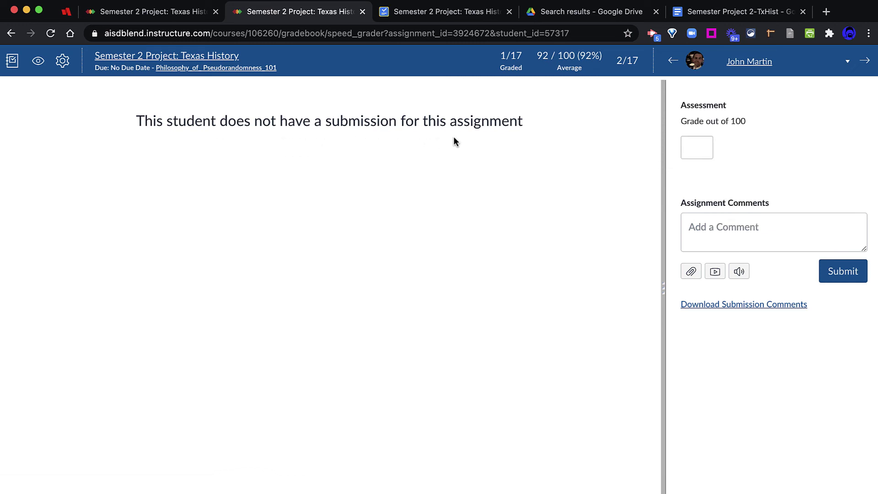
left_click(773, 63)
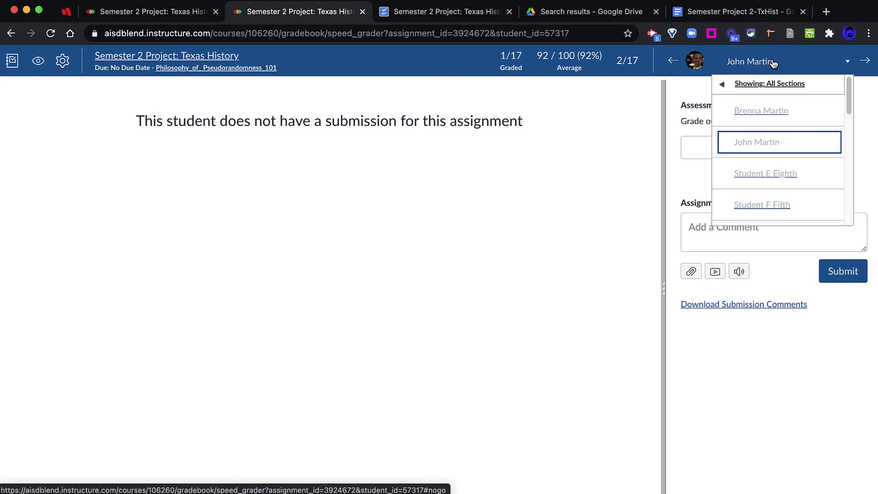
scroll(718, 174, "down", 2)
left_click(718, 183)
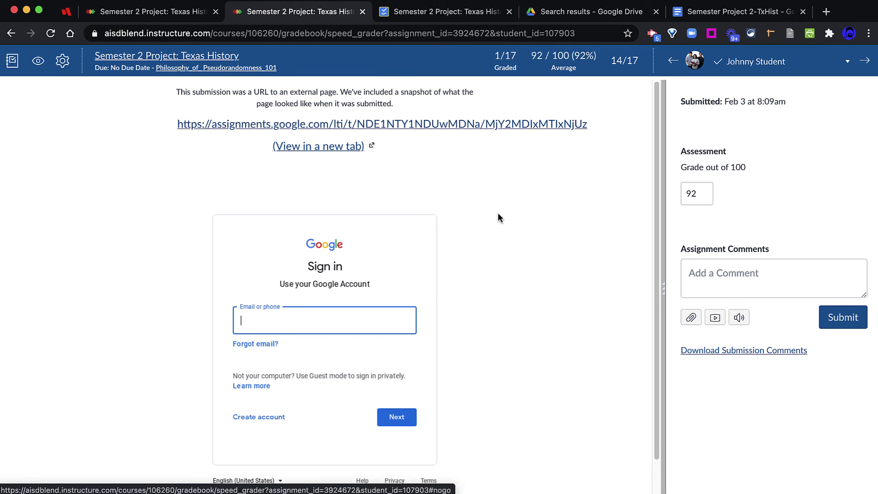
Step: Load the student's linked Google Assignments page in SpeedGrader and scroll its list to the 92/100 entry
left_click(446, 127)
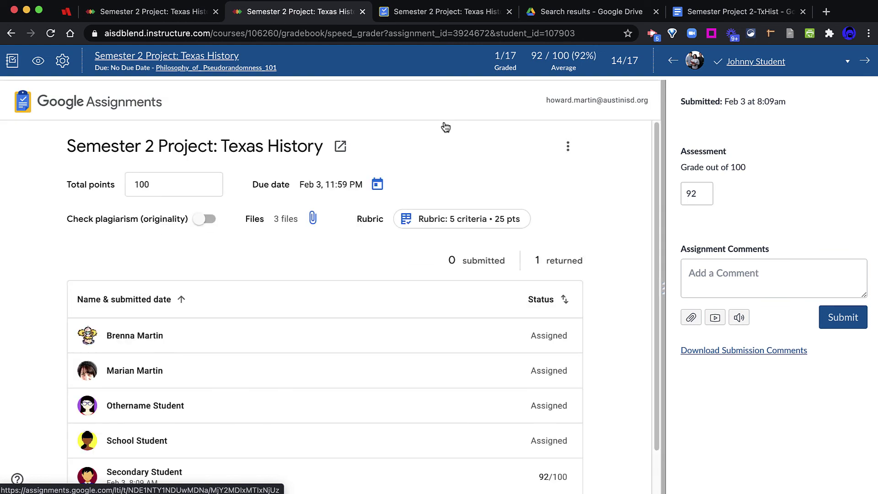
scroll(373, 372, "down", 1)
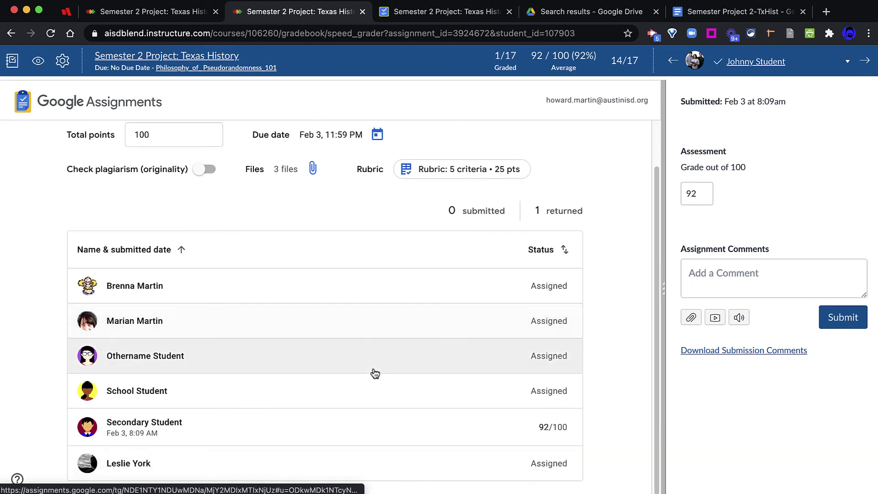